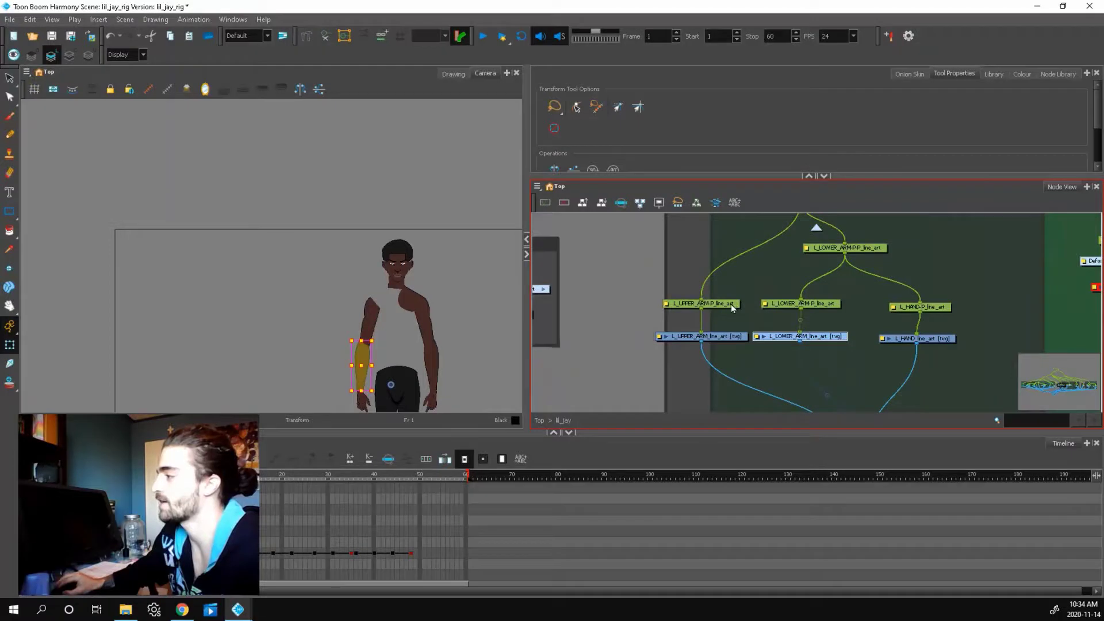
Inspect the pegs above the L_UPPER_ARM, L_LOWER_ARM and L_HAND line art drawings in the node network.
click(731, 305)
click(827, 308)
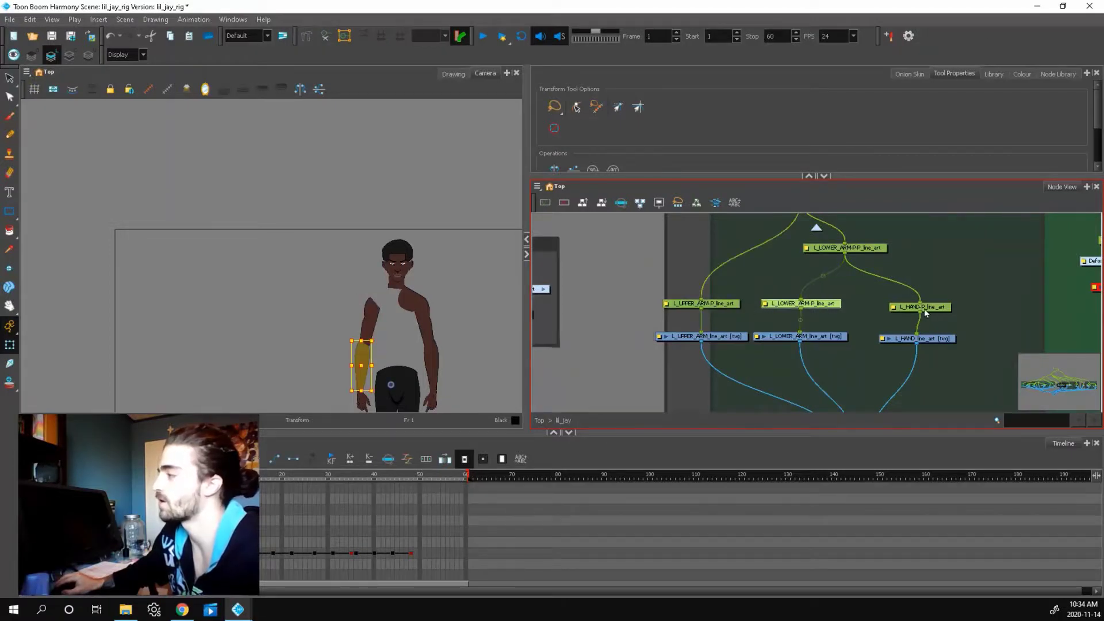
click(946, 309)
scroll(378, 340, down, 1)
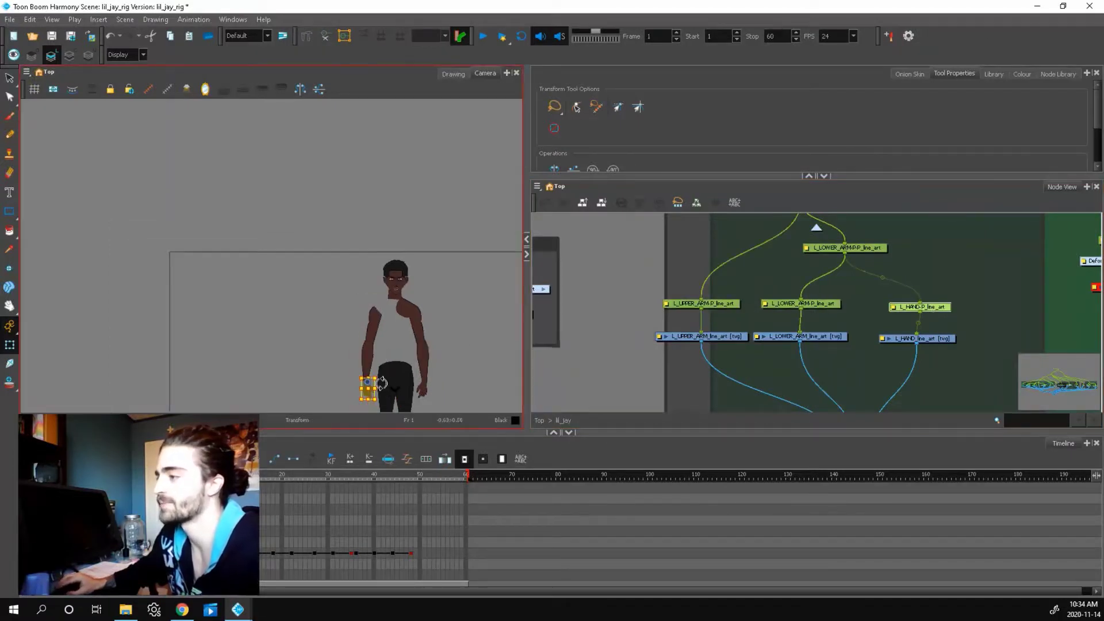
scroll(382, 382, up, 5)
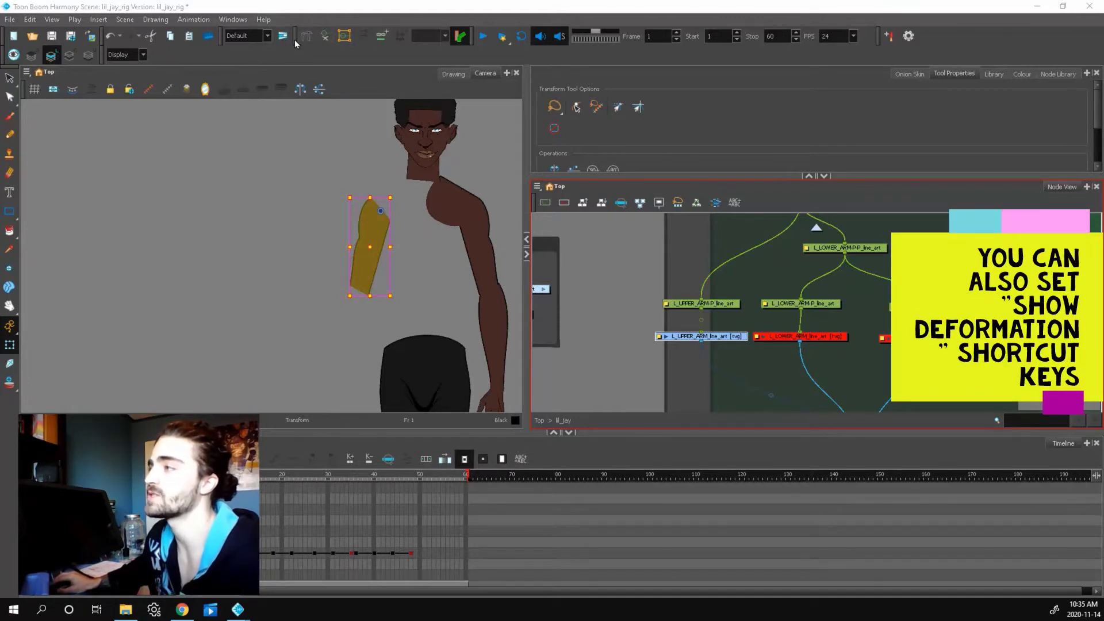
Show the Deformation toolbar and build a closed four-point envelope around the upper arm drawing with the Rigging Tool.
right_click(328, 40)
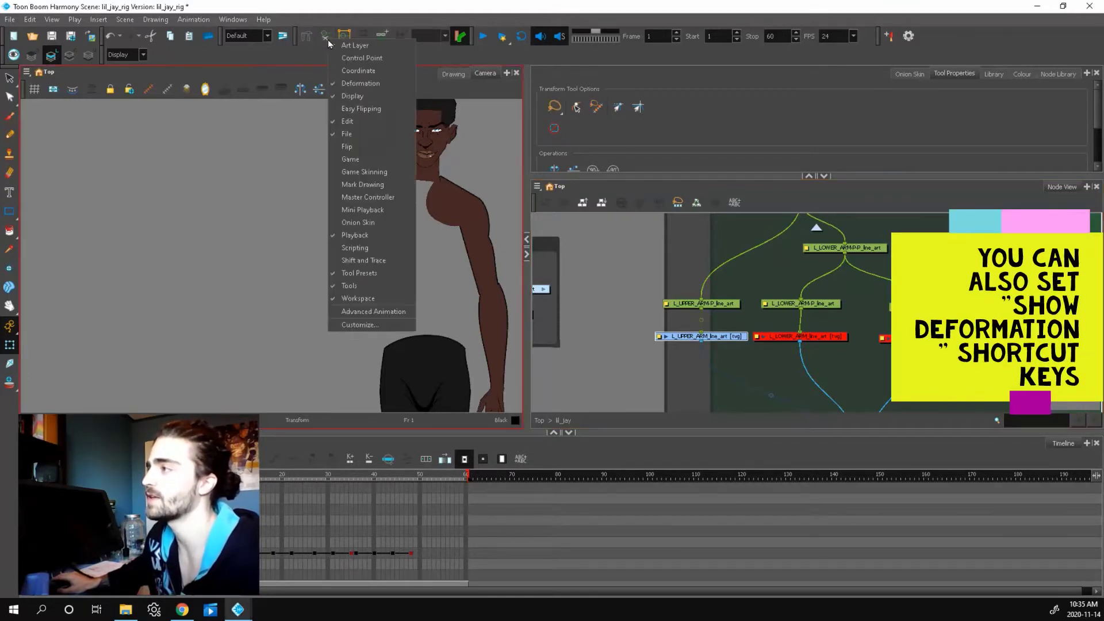
click(358, 84)
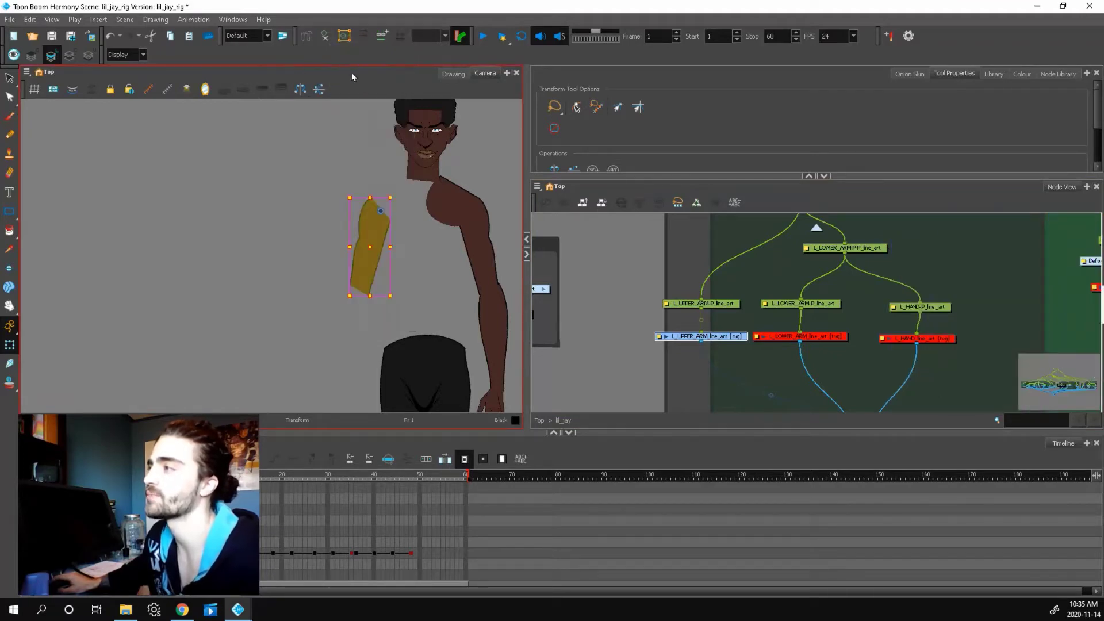
click(306, 38)
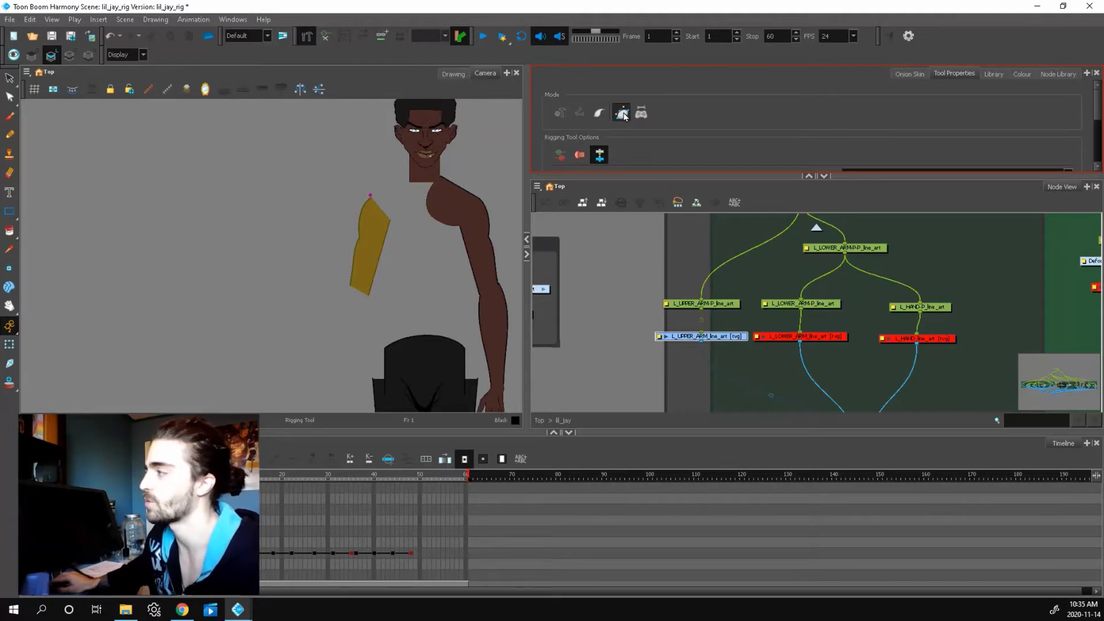
scroll(351, 203, up, 2)
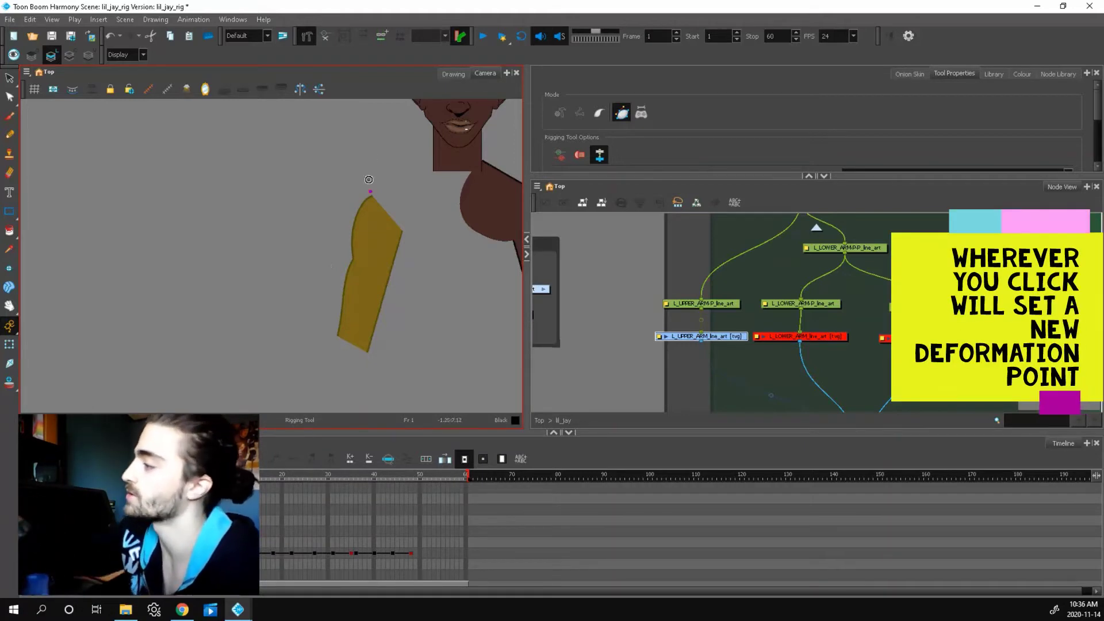
click(406, 228)
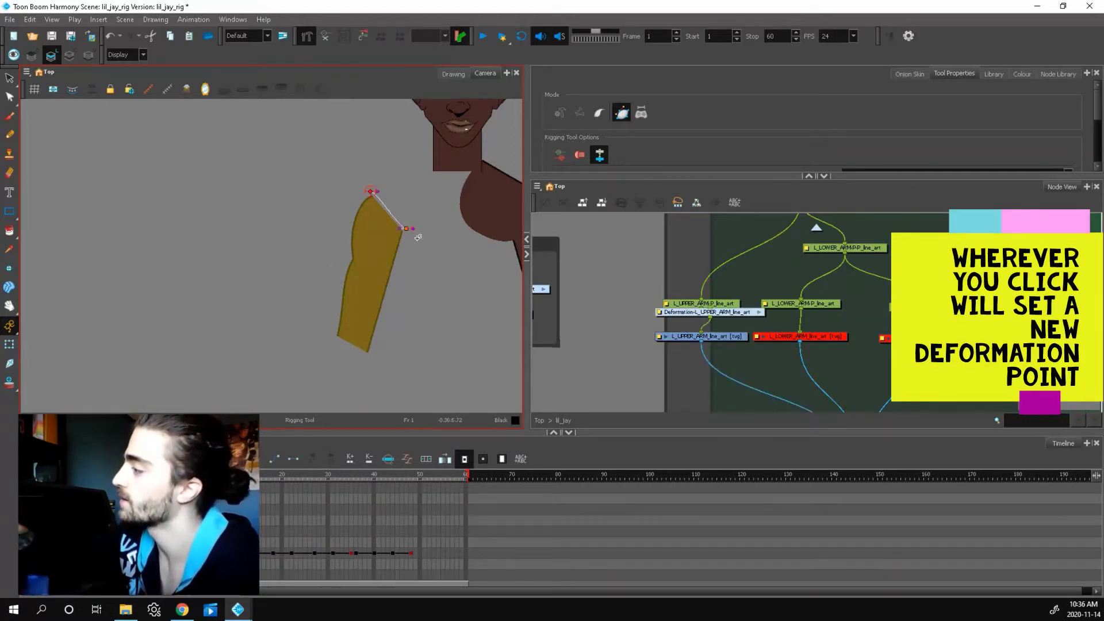
click(368, 358)
click(333, 338)
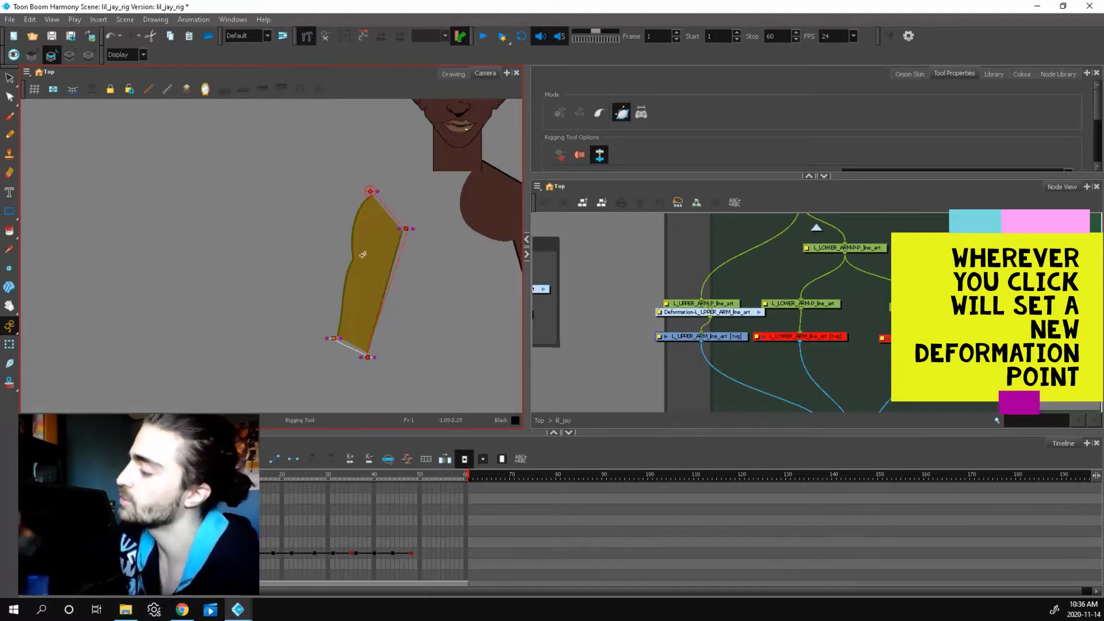
click(370, 191)
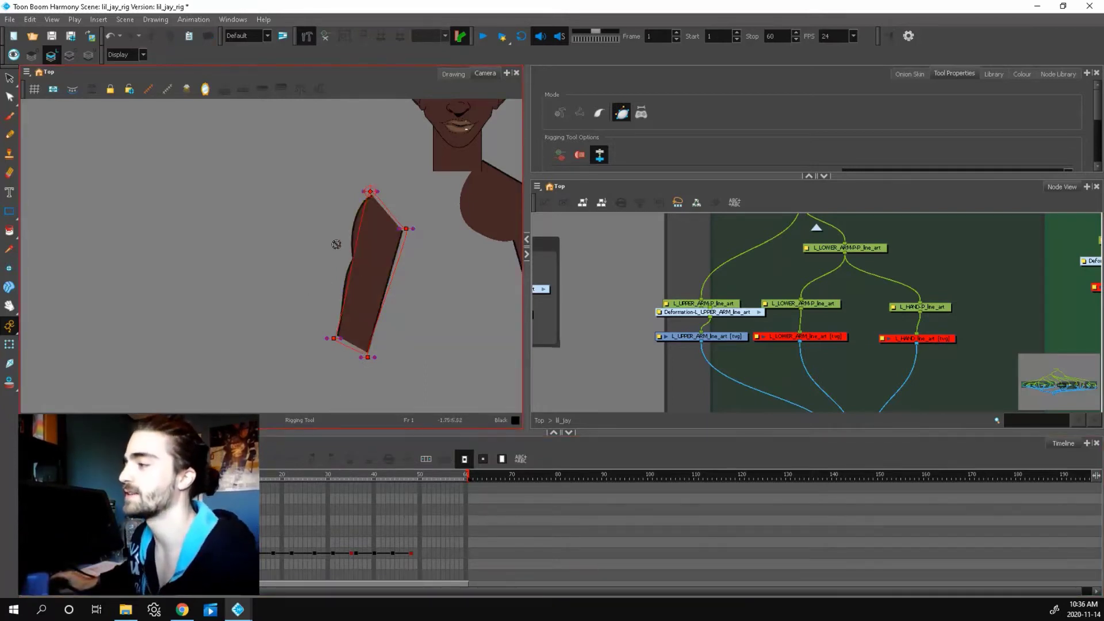
Pull the top envelope point's handle outward along the shoulder curve and position the point on the upper arm's tip.
scroll(346, 298, up, 3)
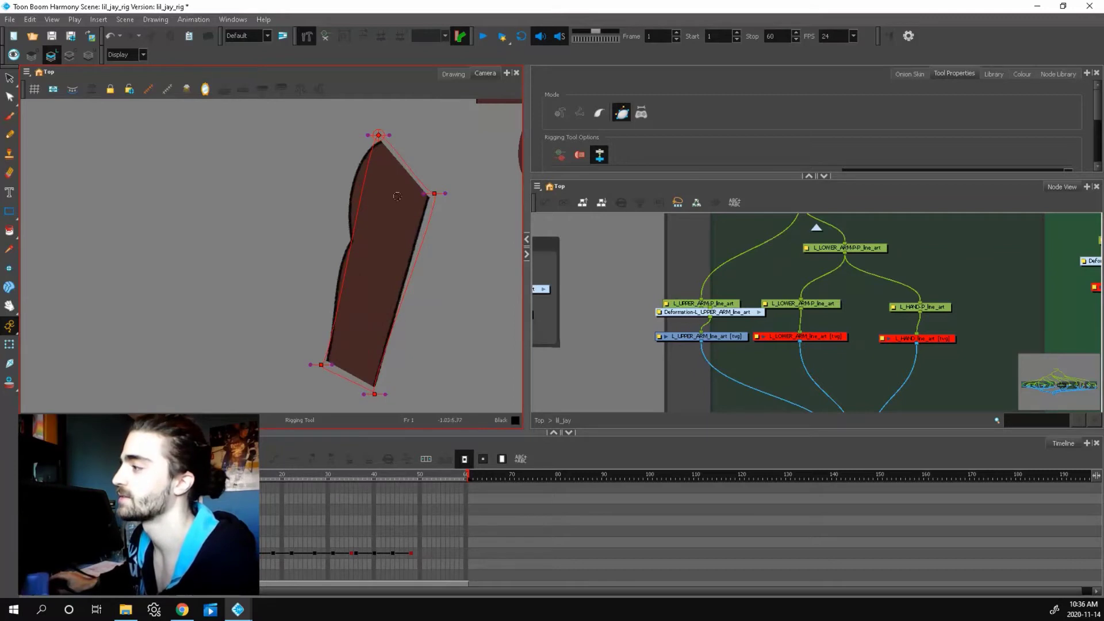
scroll(374, 197, up, 4)
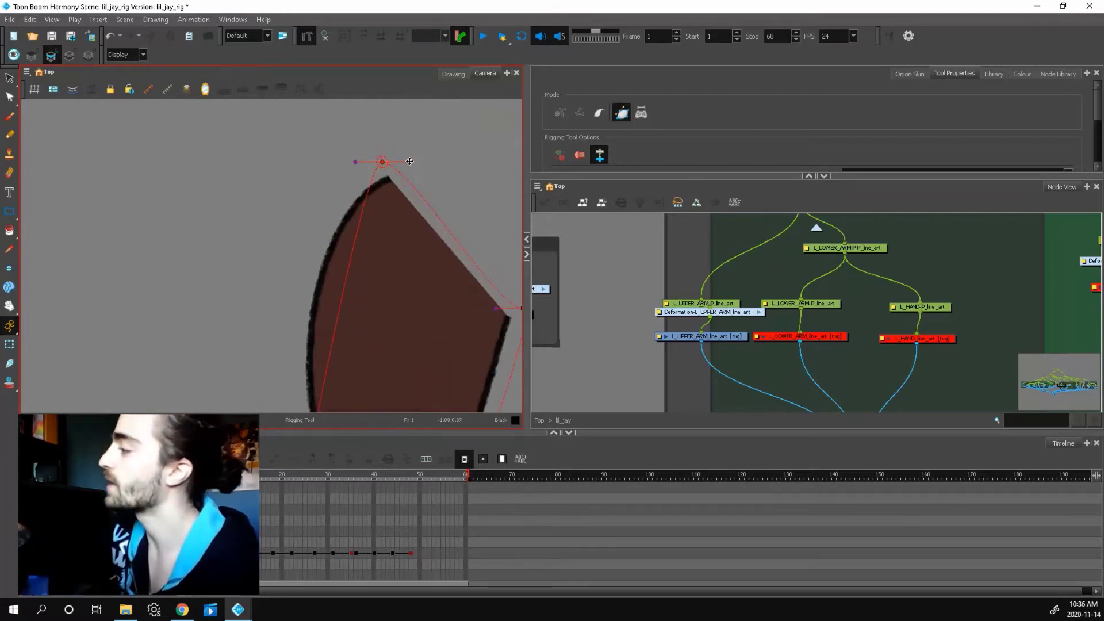
drag(410, 161, 238, 240)
drag(391, 169, 388, 172)
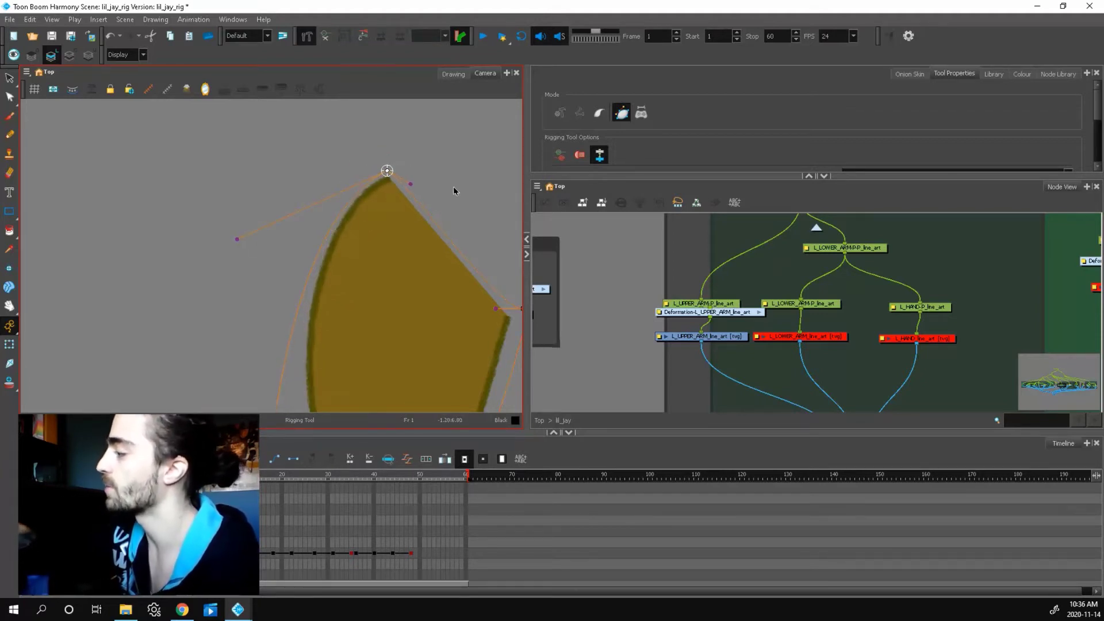
Move the envelope's armpit point onto the upper arm's inner corner and align its handles with the adjoining edges.
drag(457, 313, 398, 269)
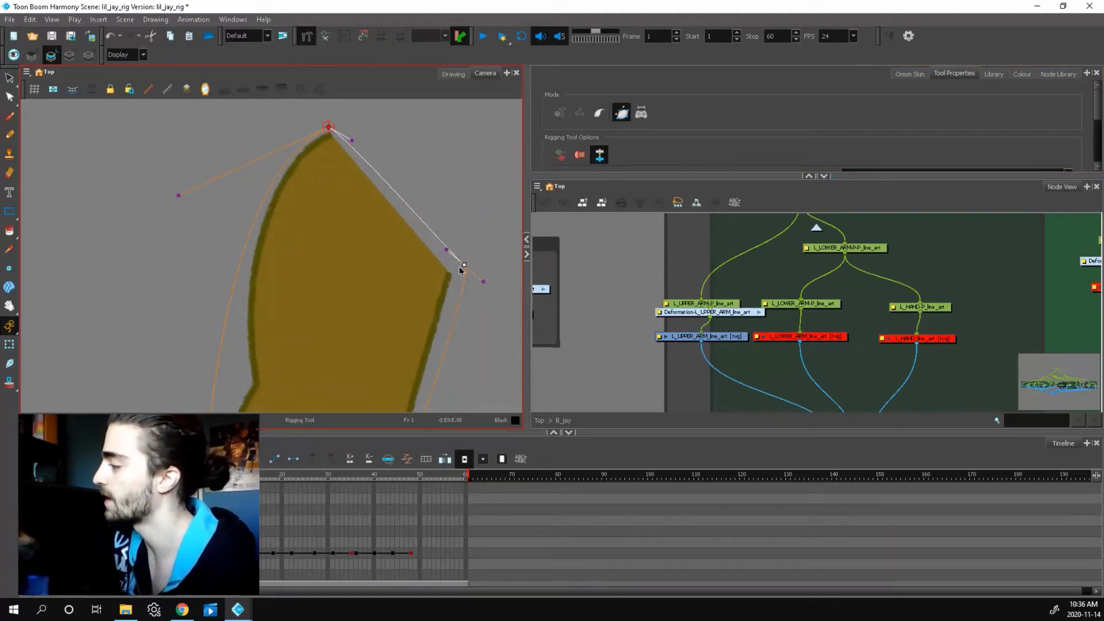
drag(459, 266, 454, 270)
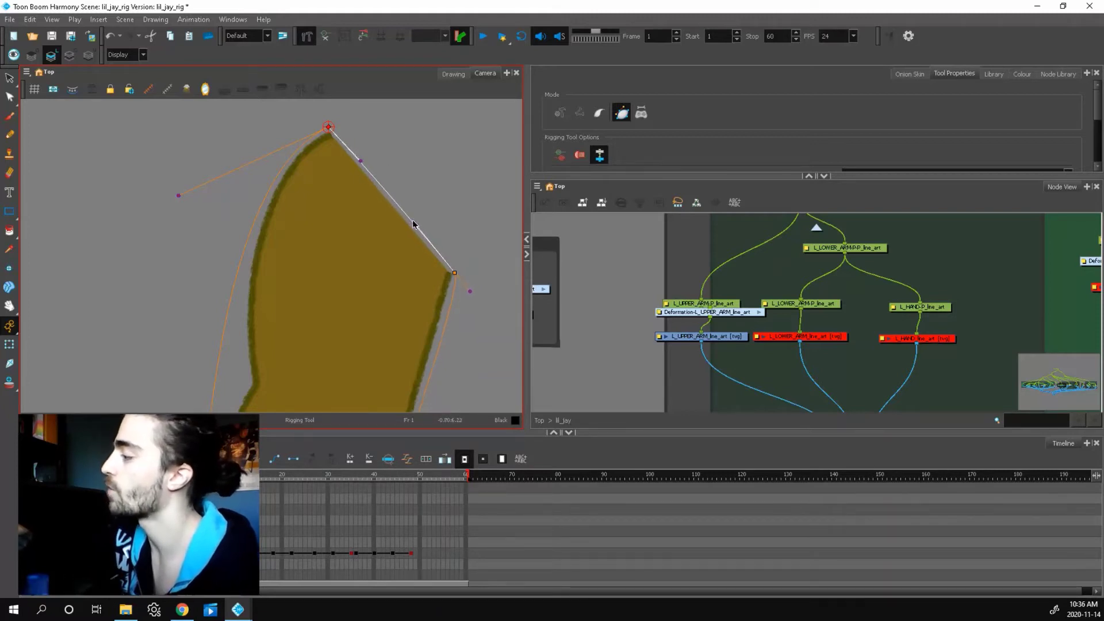
drag(470, 294, 453, 254)
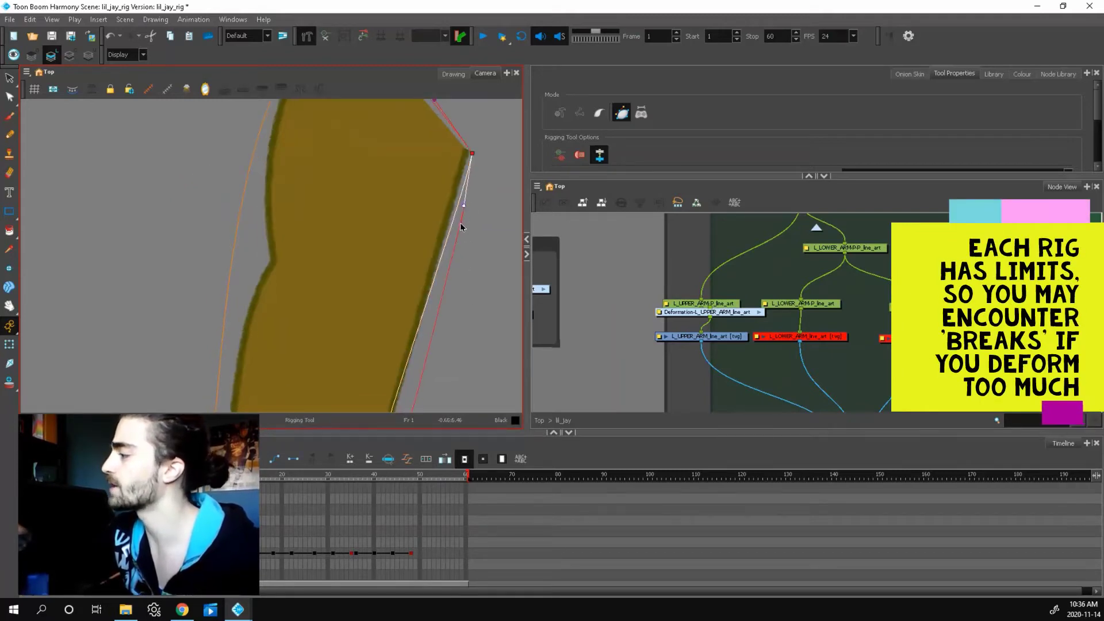
click(466, 207)
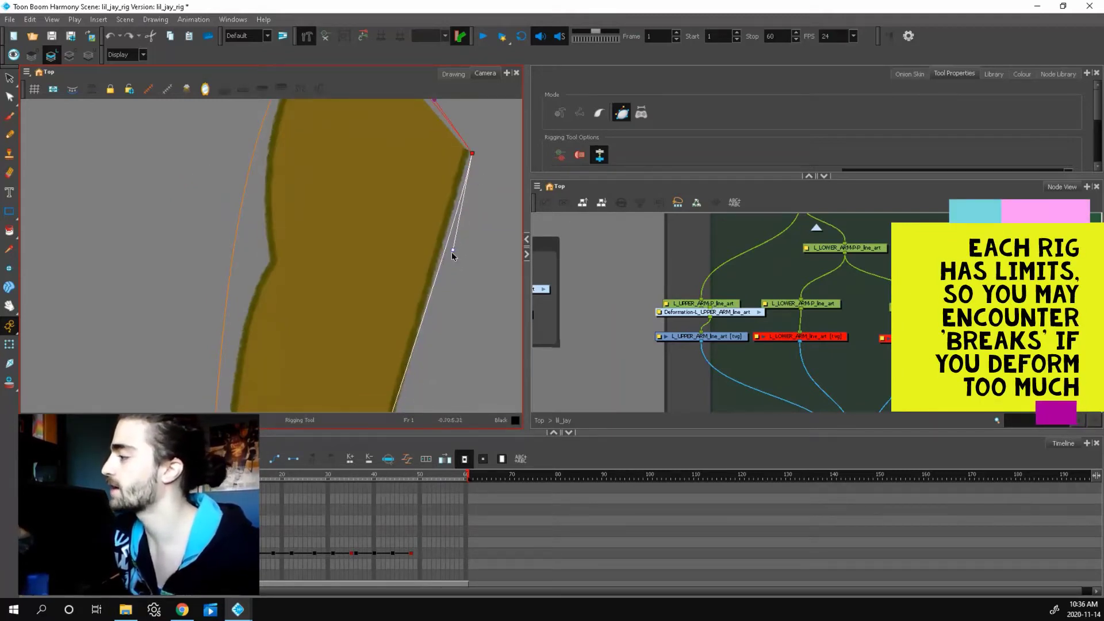
drag(460, 297, 467, 255)
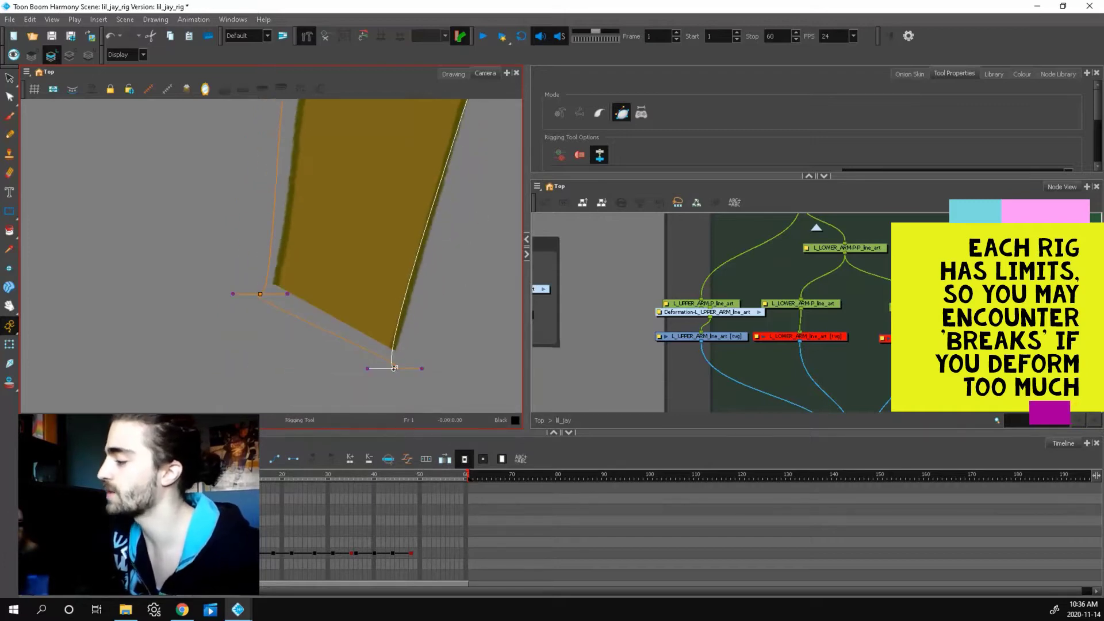
Fit the envelope's inner elbow point to the upper arm's lowest corner and align its handles with both edges.
drag(369, 369, 394, 361)
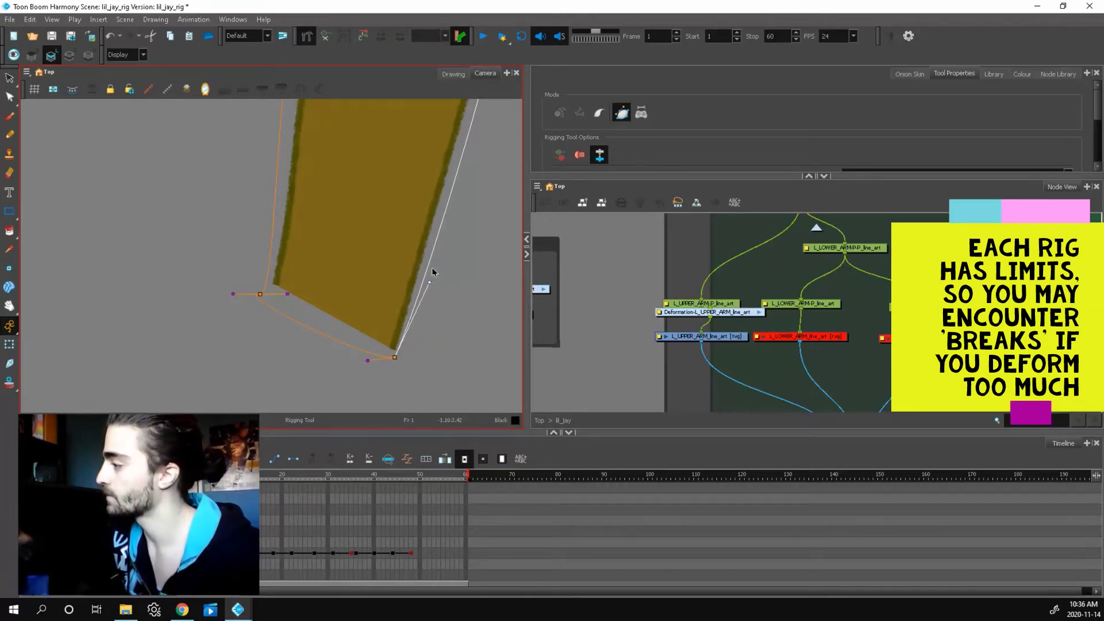
drag(433, 272, 437, 230)
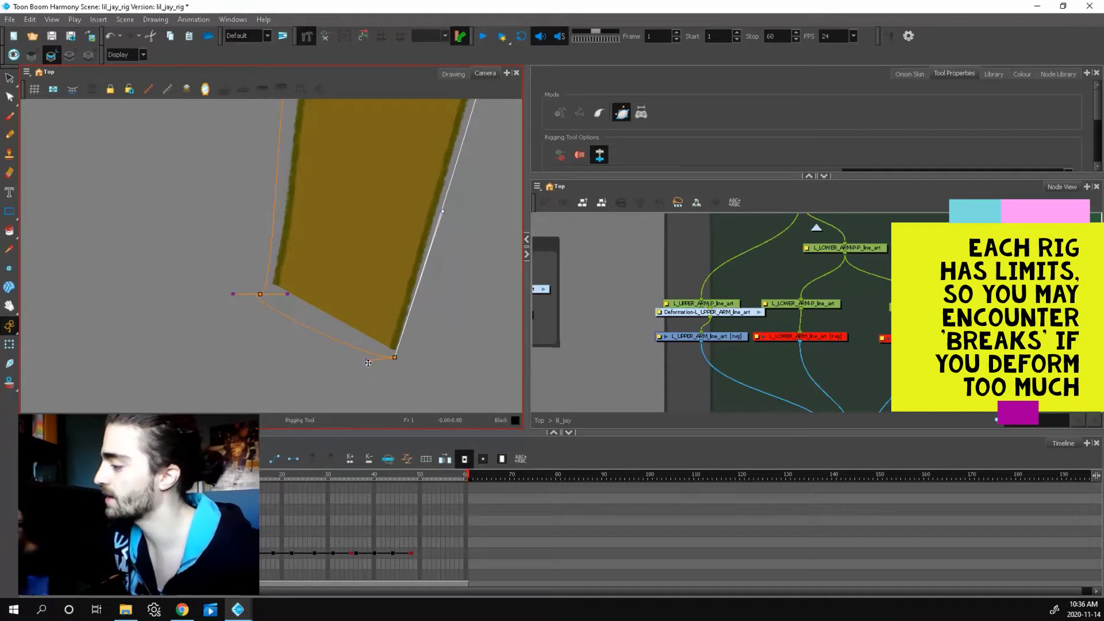
drag(368, 361, 368, 337)
Align the outer elbow point's handles with the elbow edge and the outer contour of the upper arm.
drag(287, 295, 275, 270)
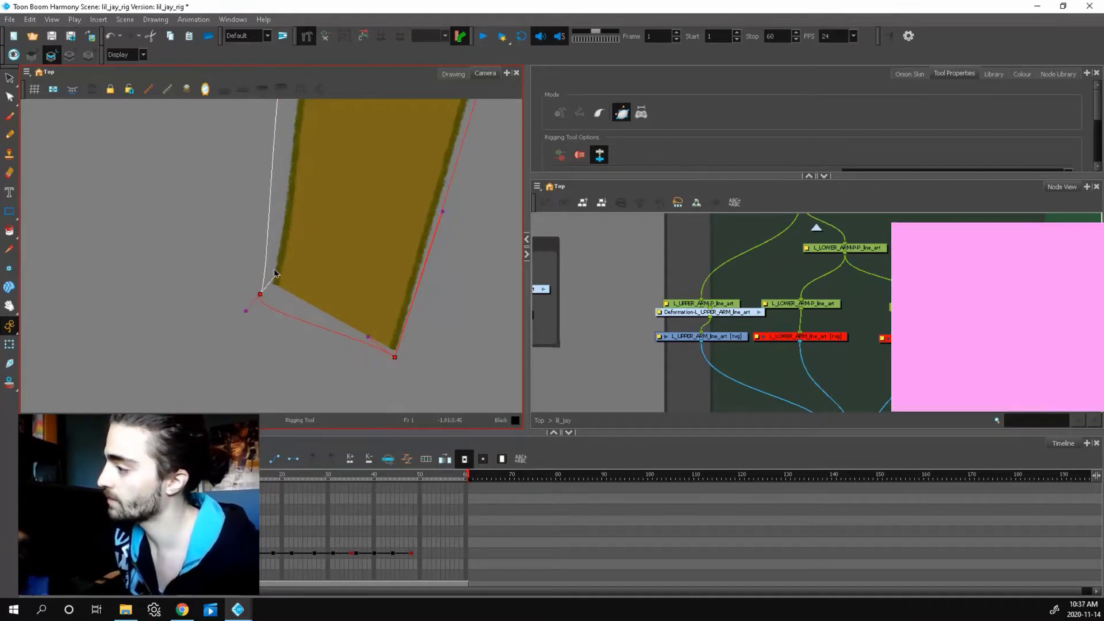
drag(248, 314, 353, 349)
drag(304, 324, 339, 164)
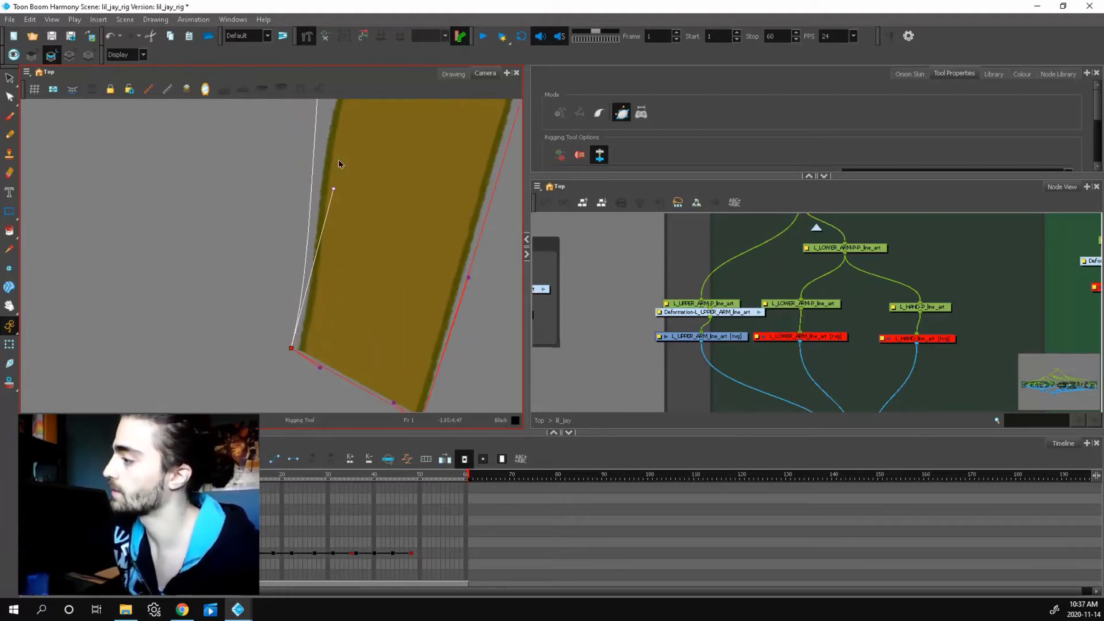
drag(369, 221, 374, 302)
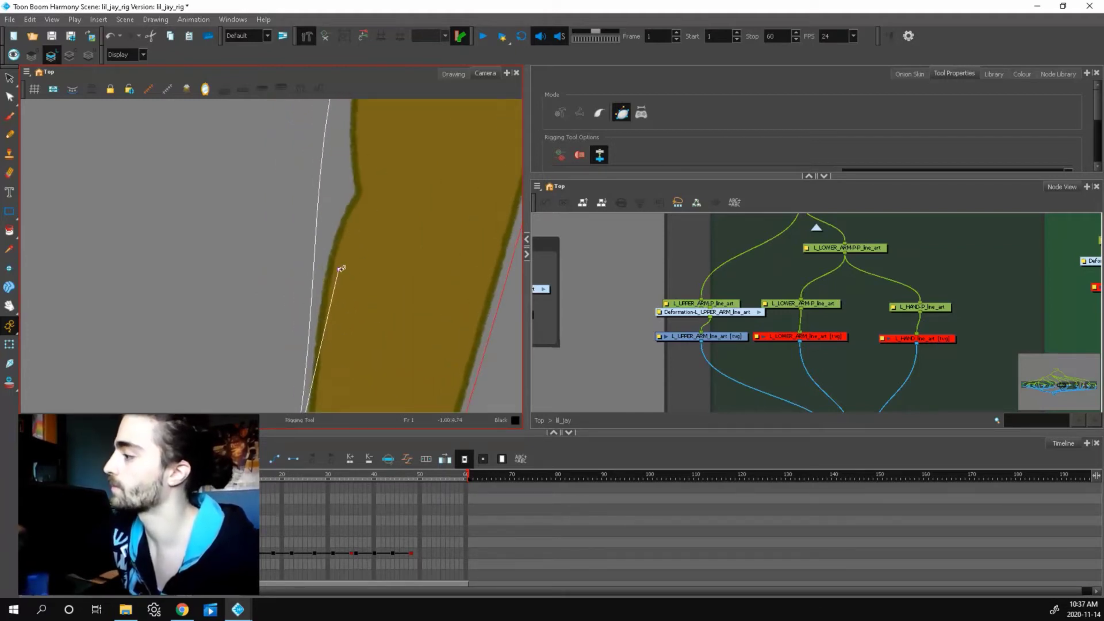
drag(341, 269, 352, 252)
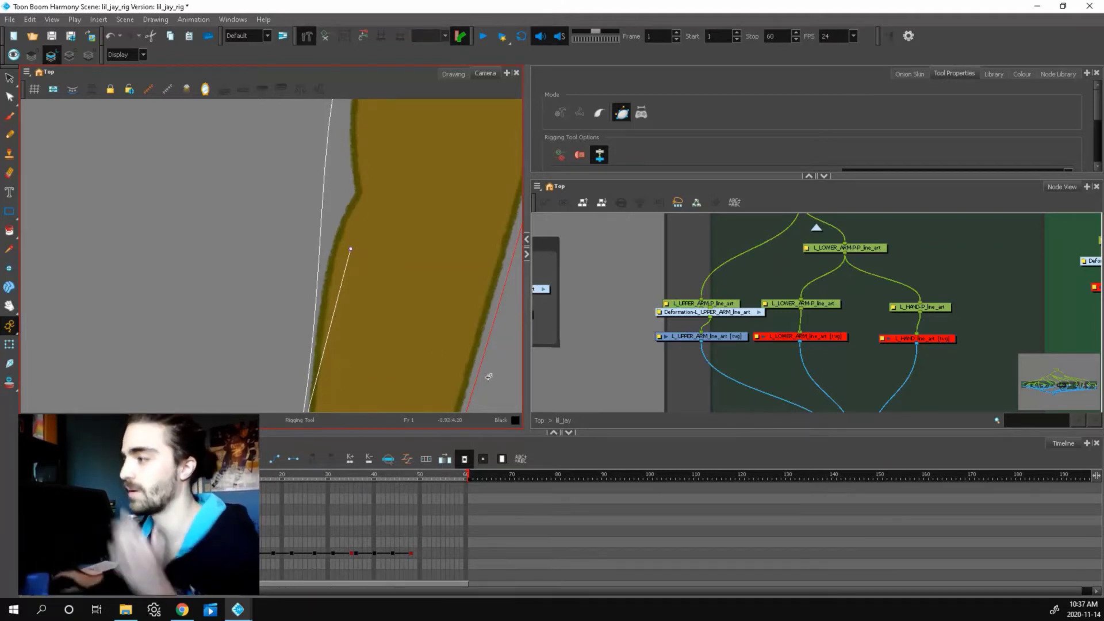
scroll(305, 349, down, 5)
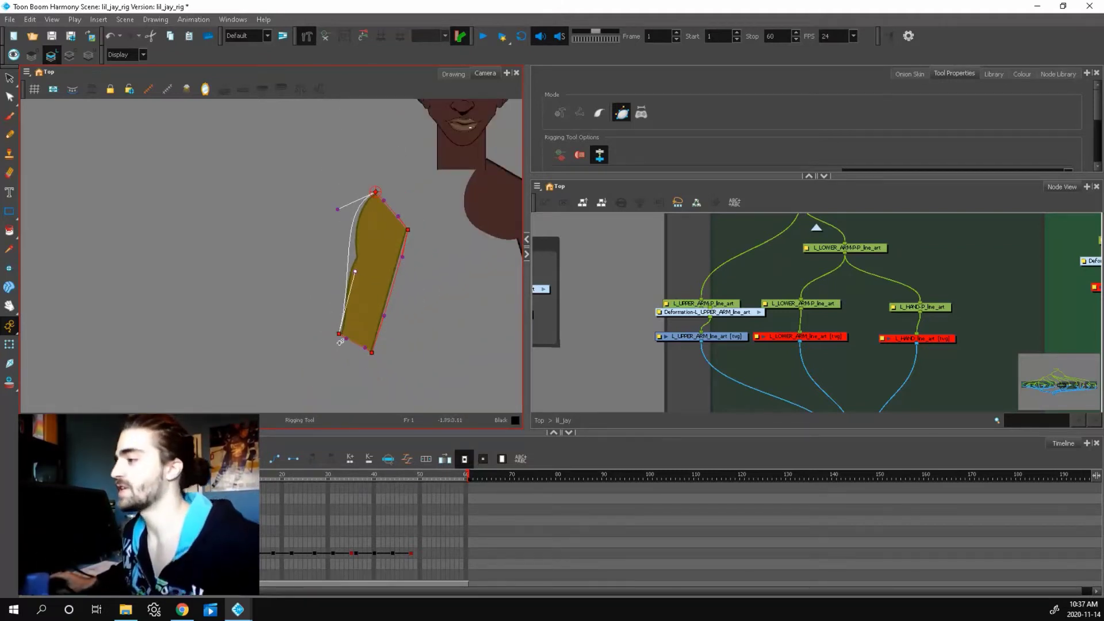
scroll(335, 340, up, 2)
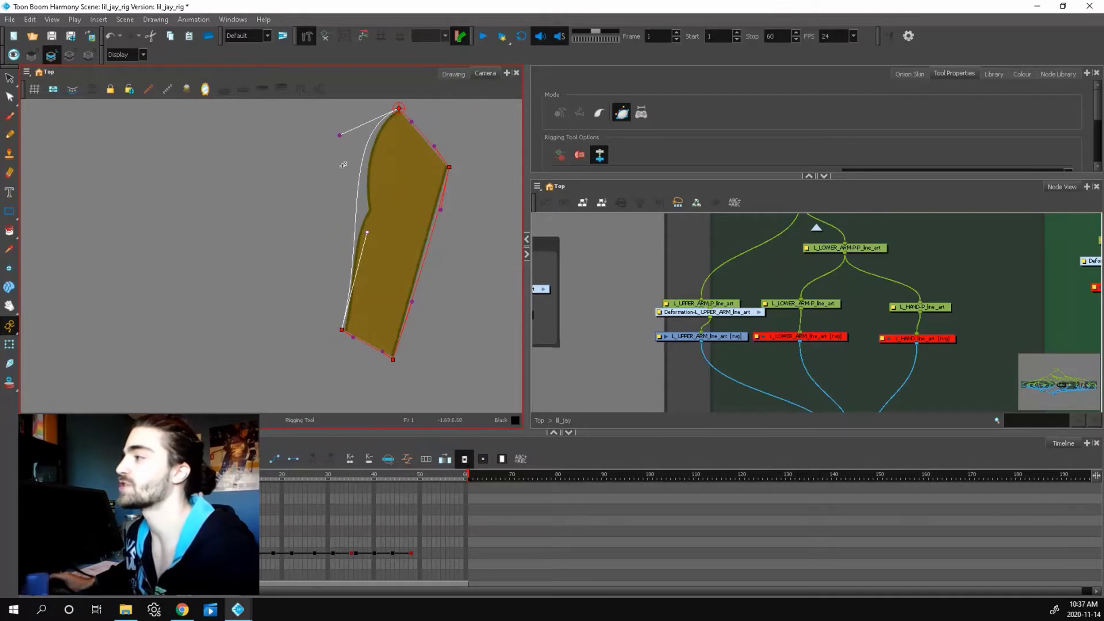
scroll(358, 282, down, 2)
scroll(437, 311, up, 2)
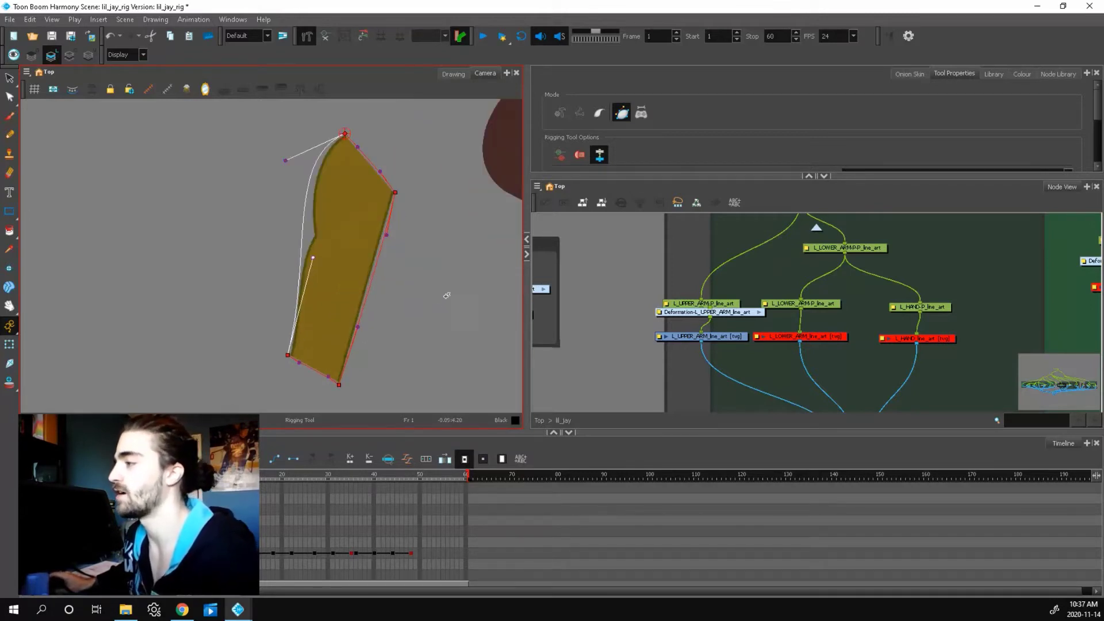
Rearrange the upper arm nodes so the deformation group sits between the peg and the drawing, and activate the Transform tool.
mouse_move(729, 315)
mouse_down()
mouse_move(721, 322)
mouse_move(725, 281)
mouse_move(720, 314)
mouse_up()
click(728, 285)
click(730, 313)
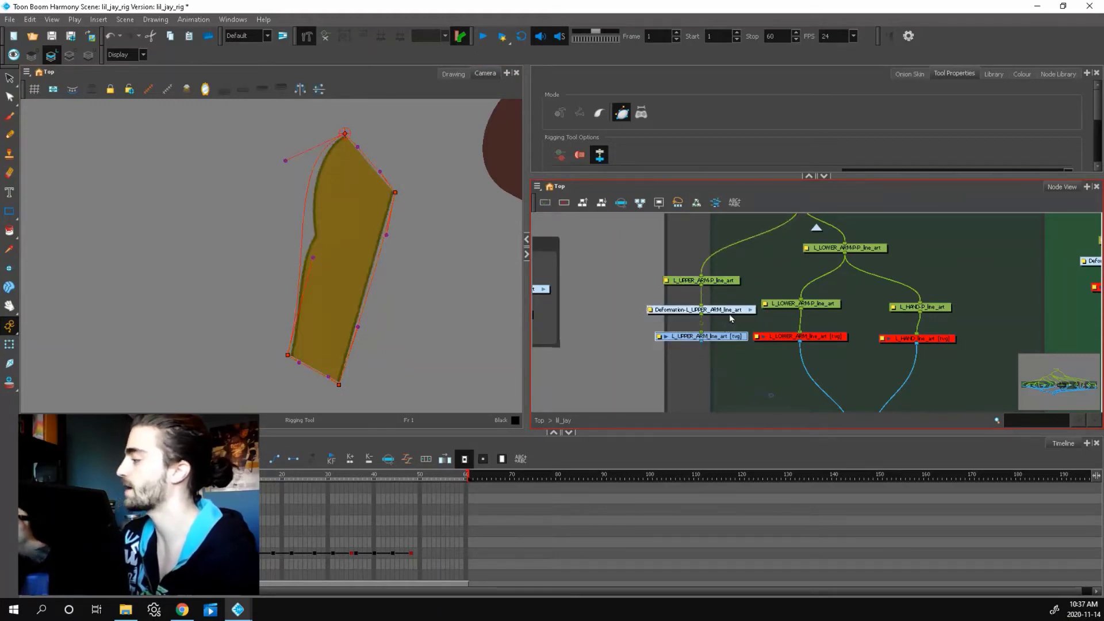
click(9, 345)
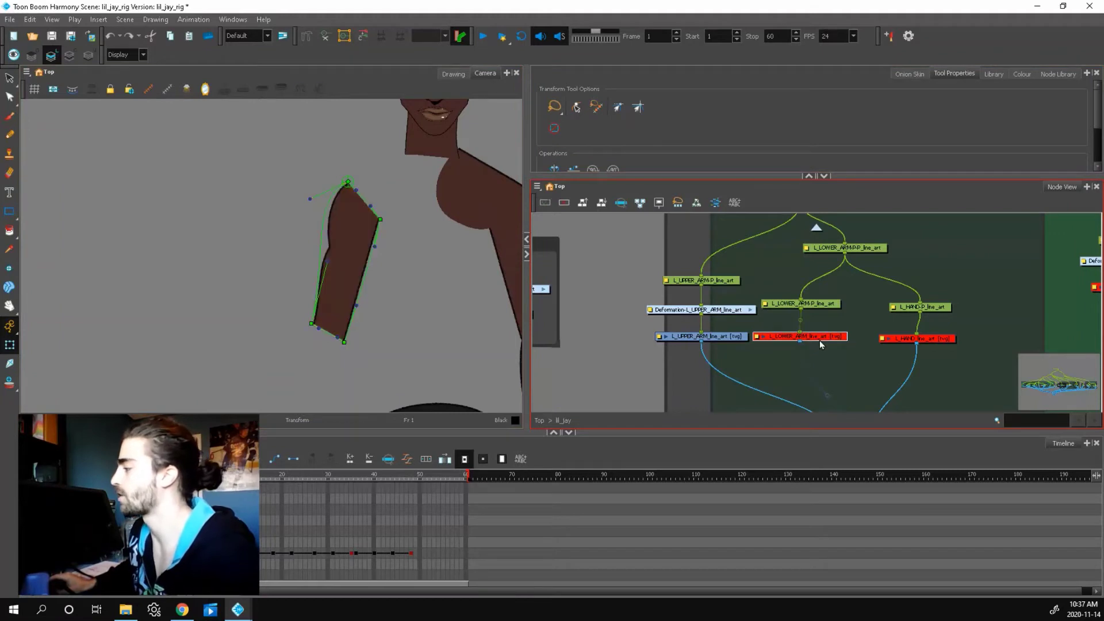
Build an envelope deformation around the lower arm drawing and fit its inner wrist point and handle to the contour.
click(818, 341)
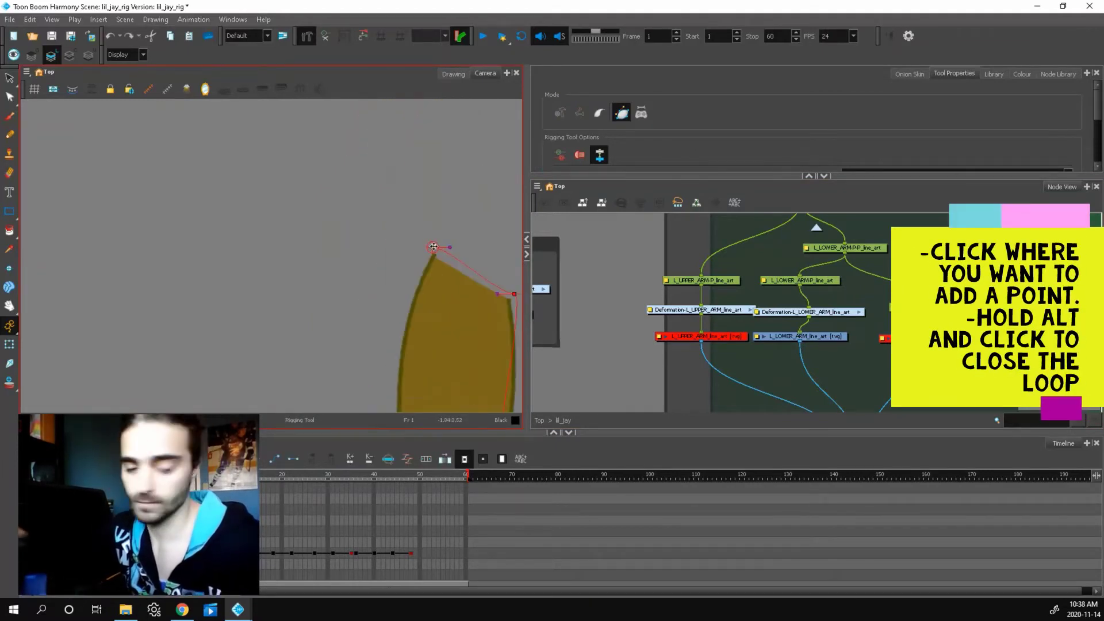
alt+click(433, 249)
drag(499, 294, 419, 249)
drag(467, 276, 509, 99)
drag(446, 339, 432, 243)
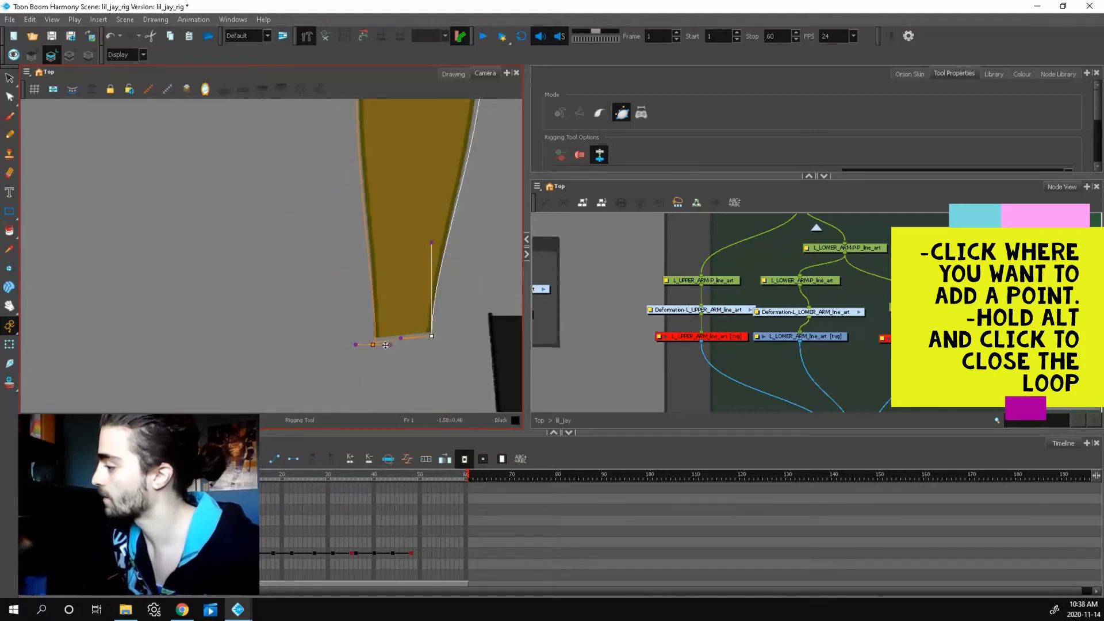
Fit the outer wrist point's handles to the wrist edge and forearm contour, and refine the envelope near the elbow.
drag(386, 346, 370, 323)
drag(356, 345, 402, 341)
drag(378, 311, 365, 193)
drag(395, 267, 405, 412)
drag(346, 214, 339, 220)
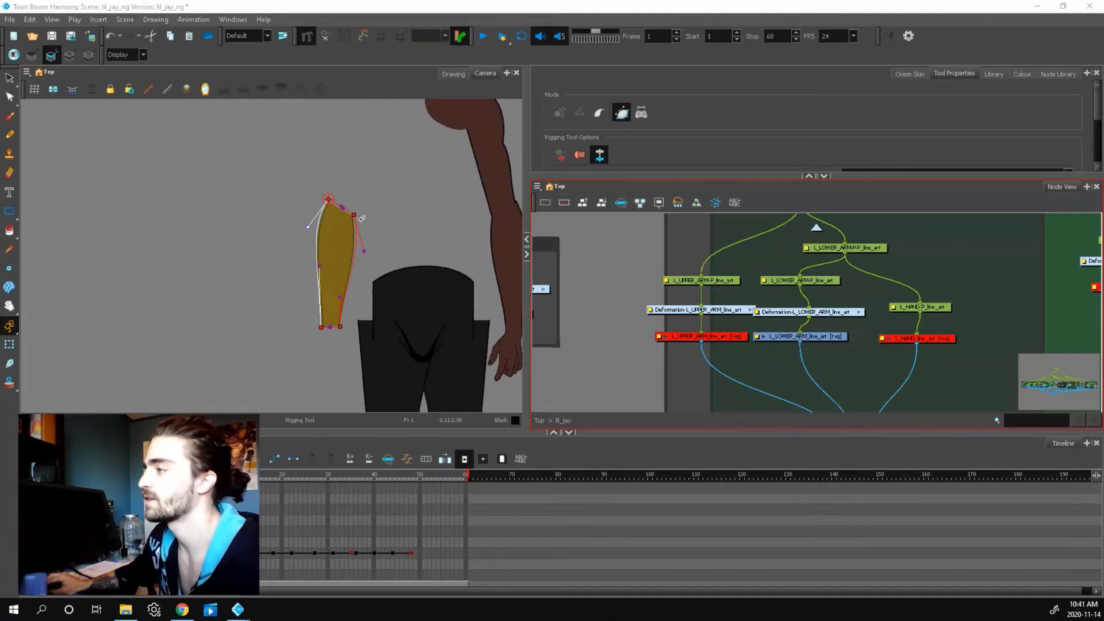
Adjust the inner elbow point's handle so the envelope follows the forearm's inner contour.
scroll(328, 206, up, 3)
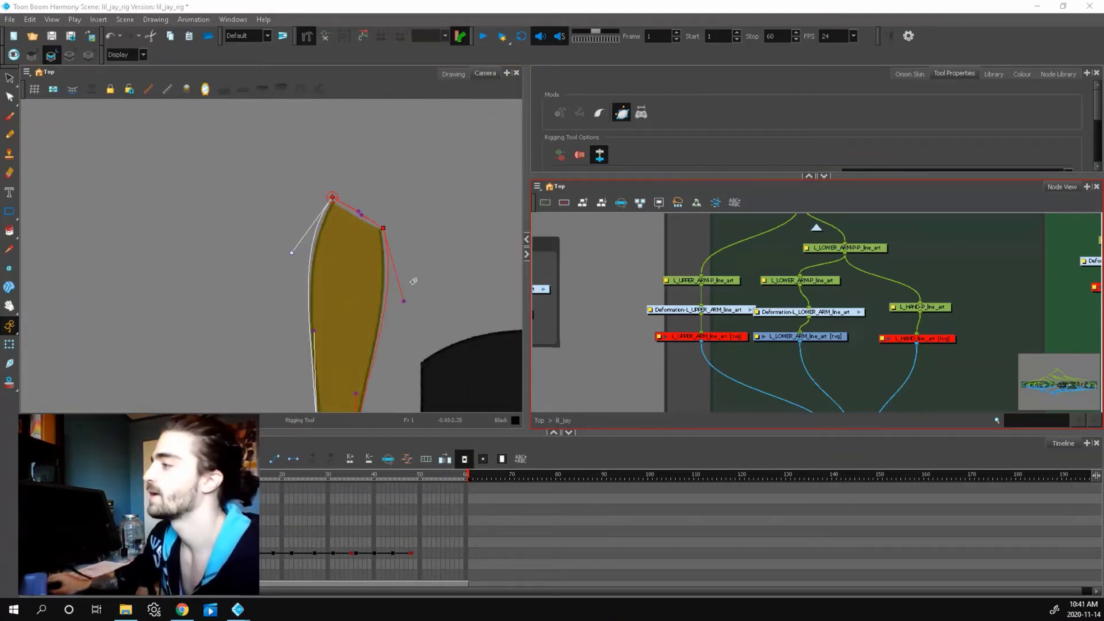
click(402, 304)
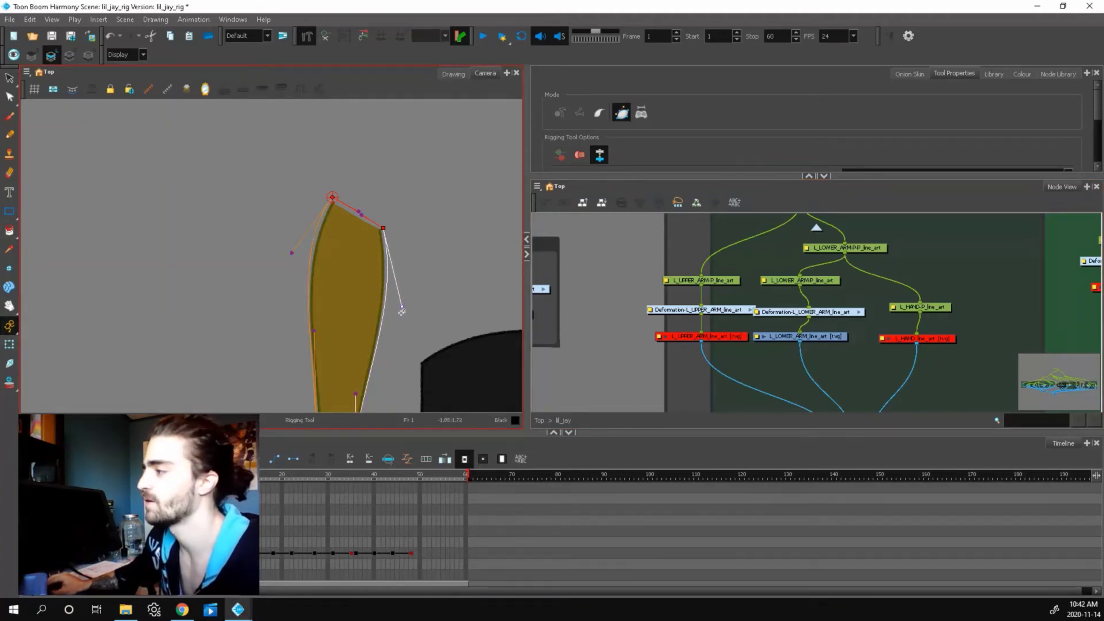
scroll(275, 248, down, 1)
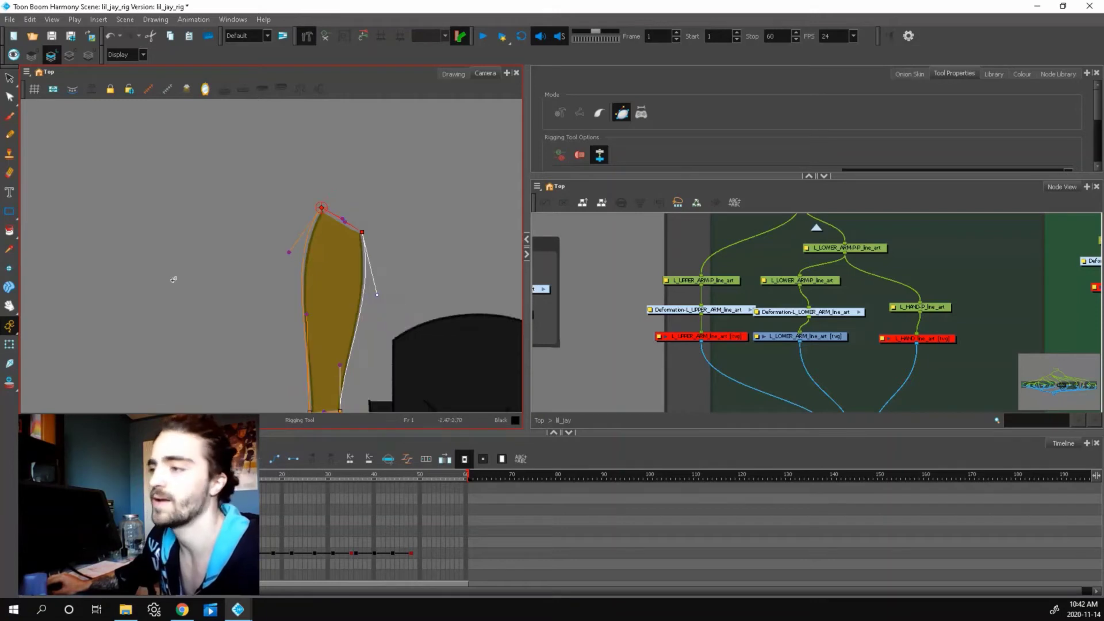
Test the lower arm deformation by moving its inner wrist point slightly with the Transform tool.
click(13, 348)
scroll(322, 301, down, 2)
scroll(327, 397, up, 2)
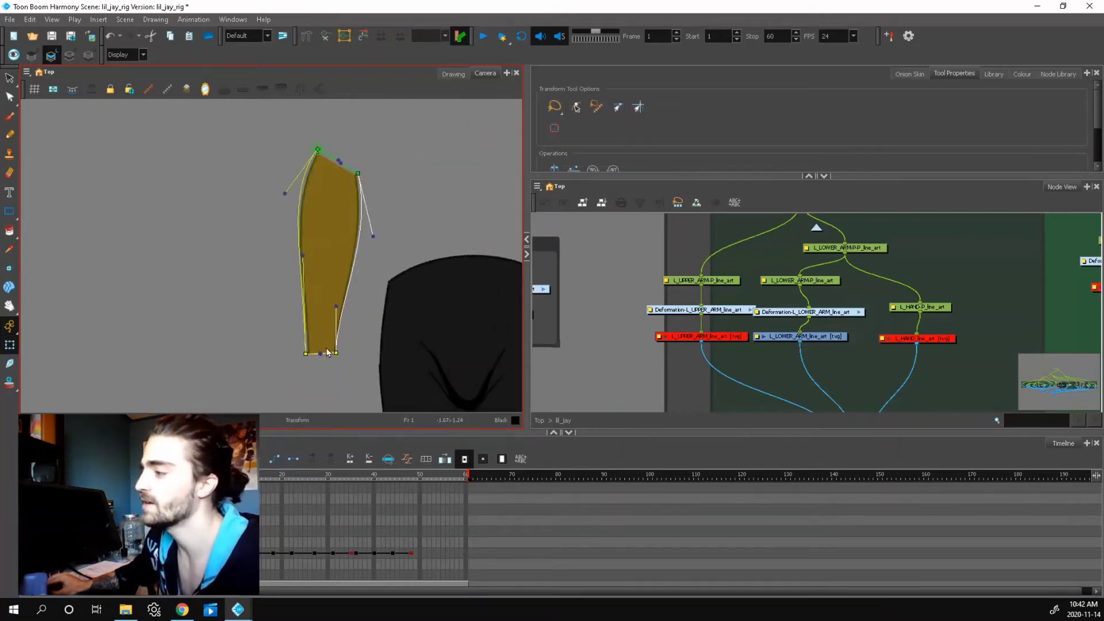
drag(335, 354, 340, 354)
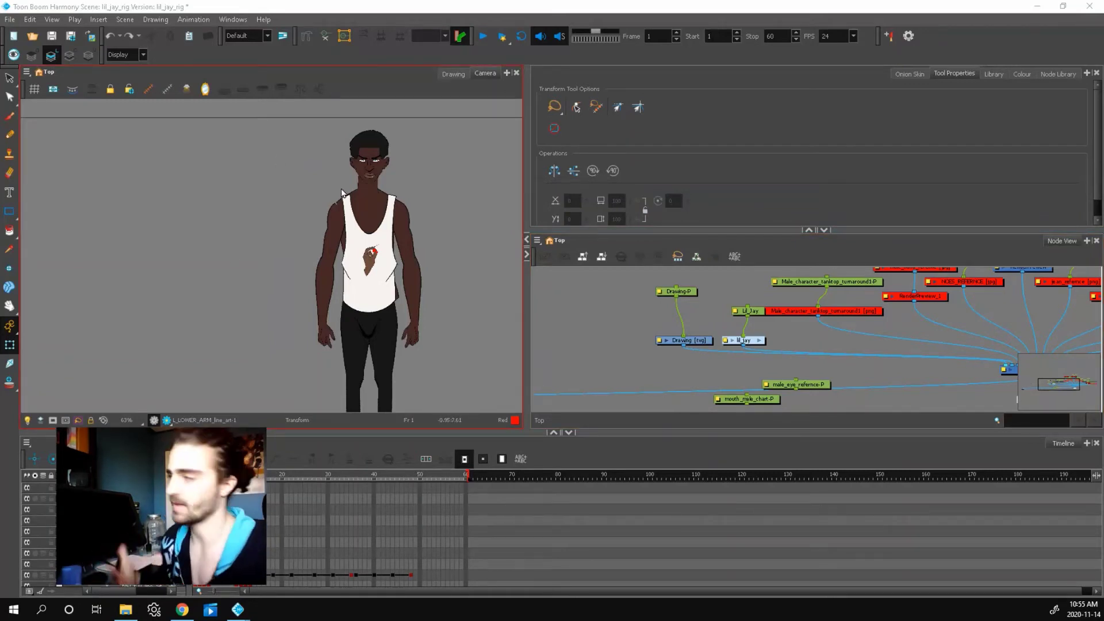
Show only the upper arm drawing's deformation chain and examine its envelope controls.
click(333, 249)
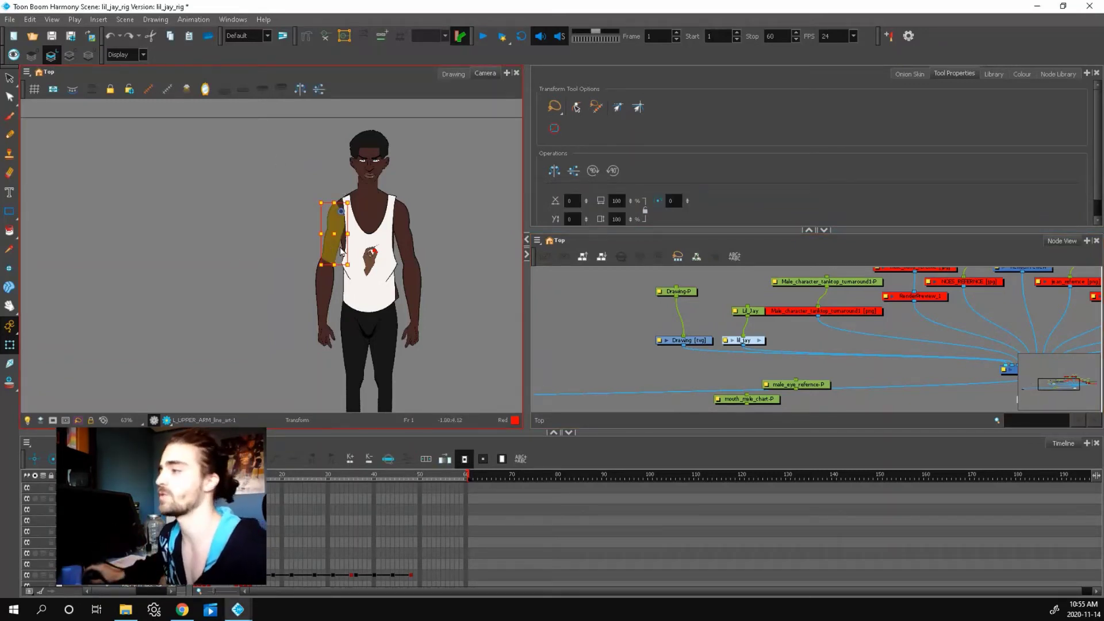
scroll(342, 252, up, 5)
scroll(351, 244, down, 4)
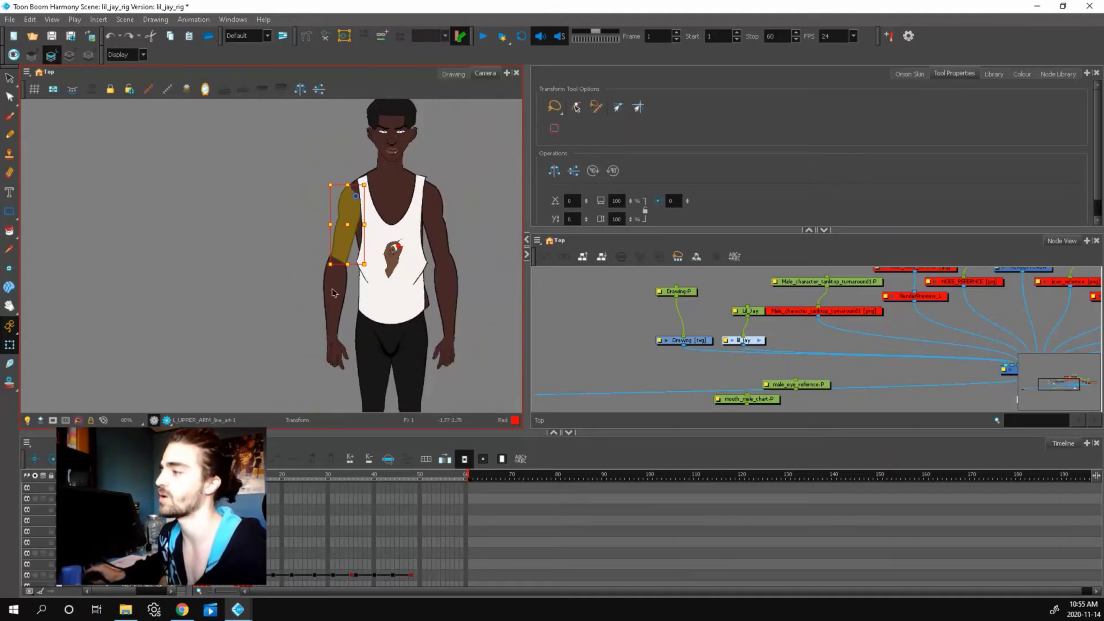
click(333, 293)
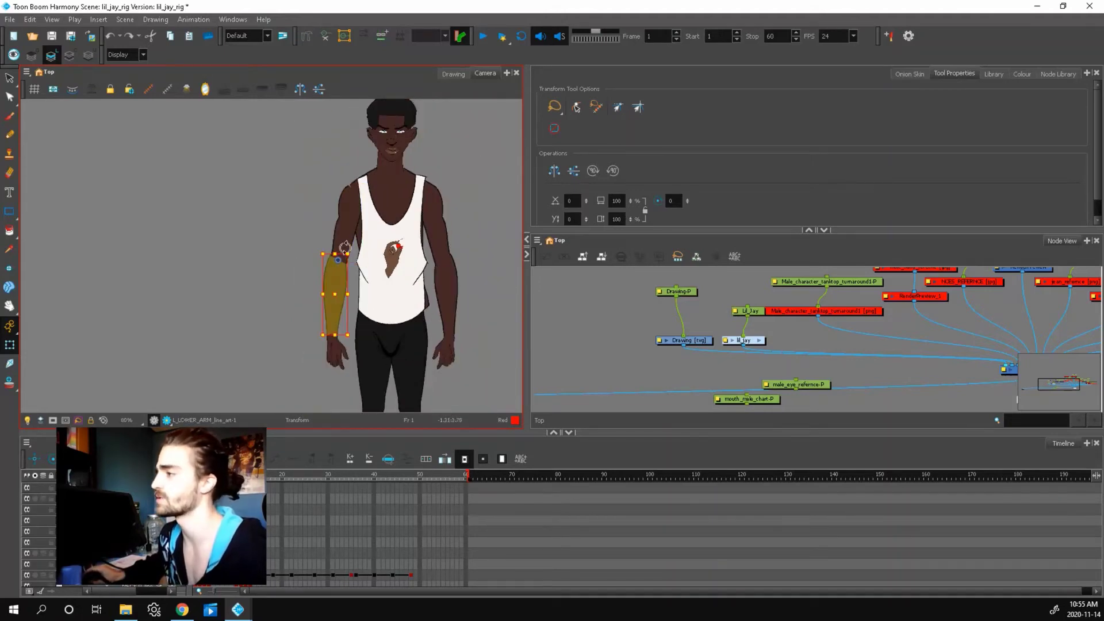
click(348, 209)
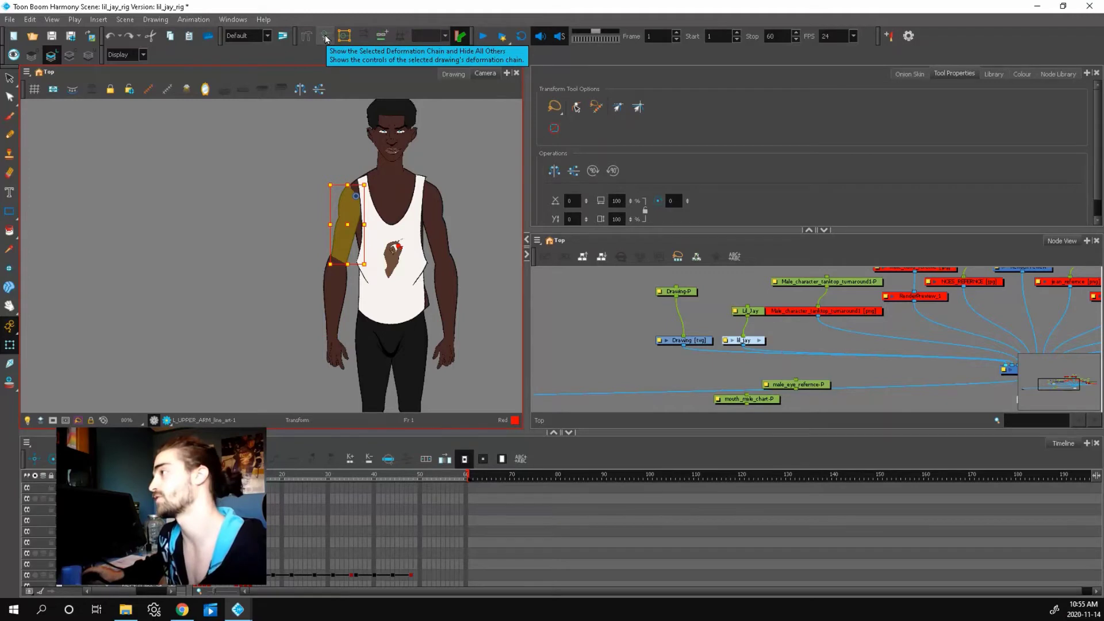
click(326, 38)
scroll(323, 219, up, 3)
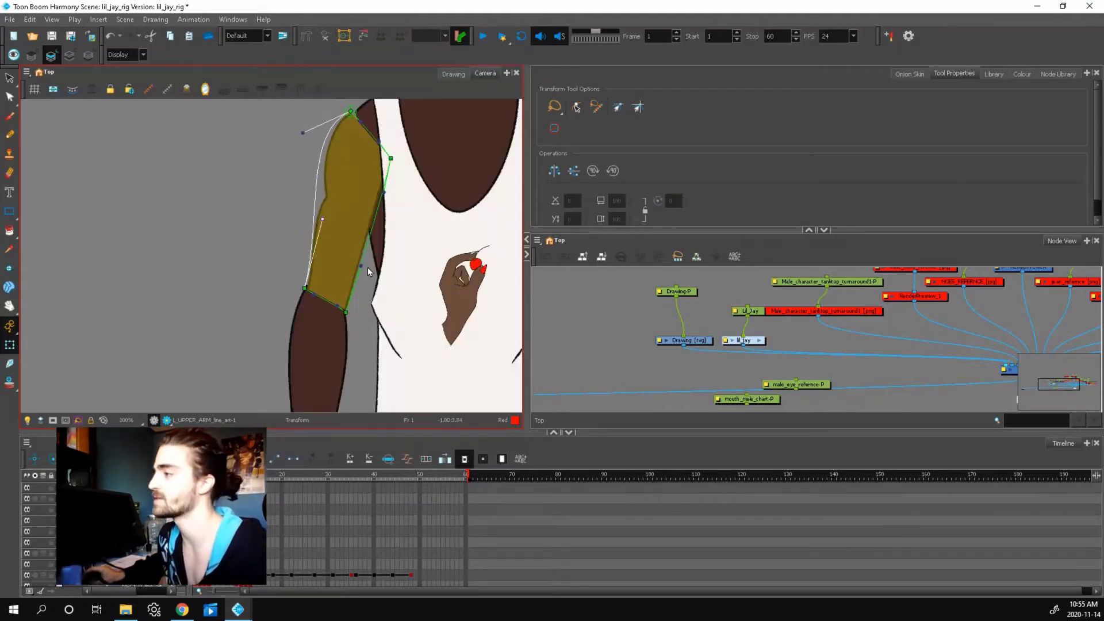
scroll(361, 240, down, 2)
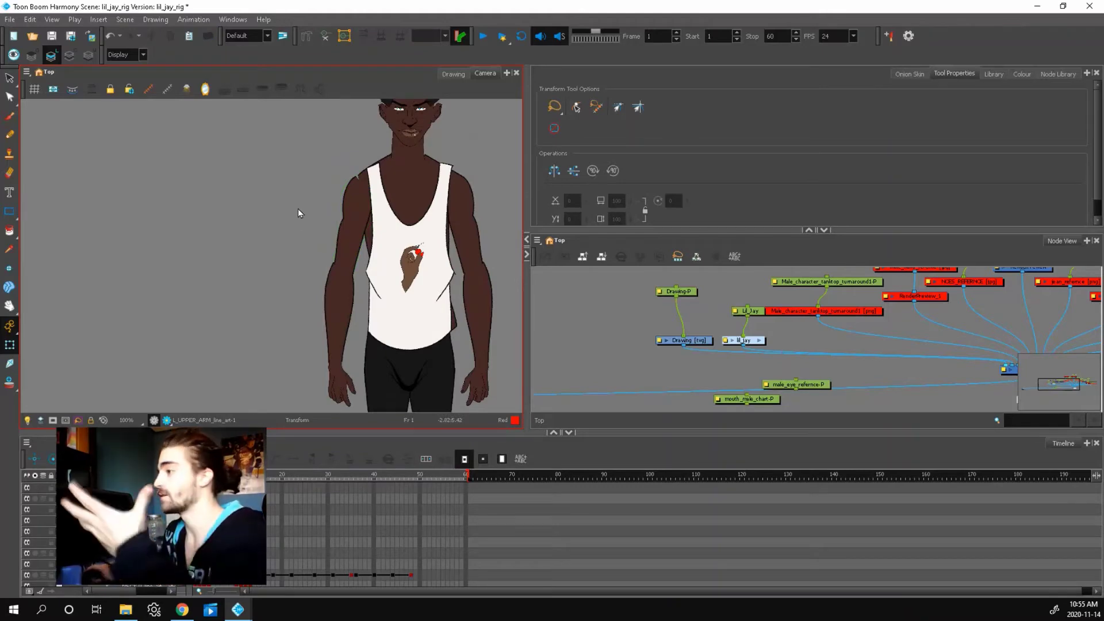
Sketch a rough red guide of the foreshortened bent arm on the Drawing layer with the Pencil tool.
click(676, 355)
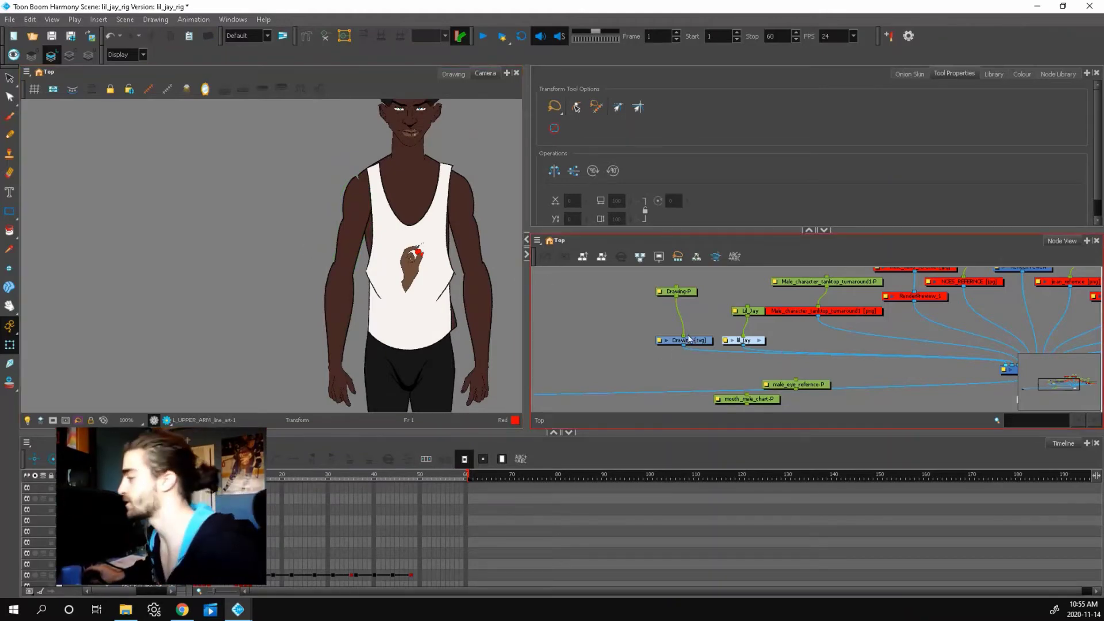
click(697, 344)
key(alt+/)
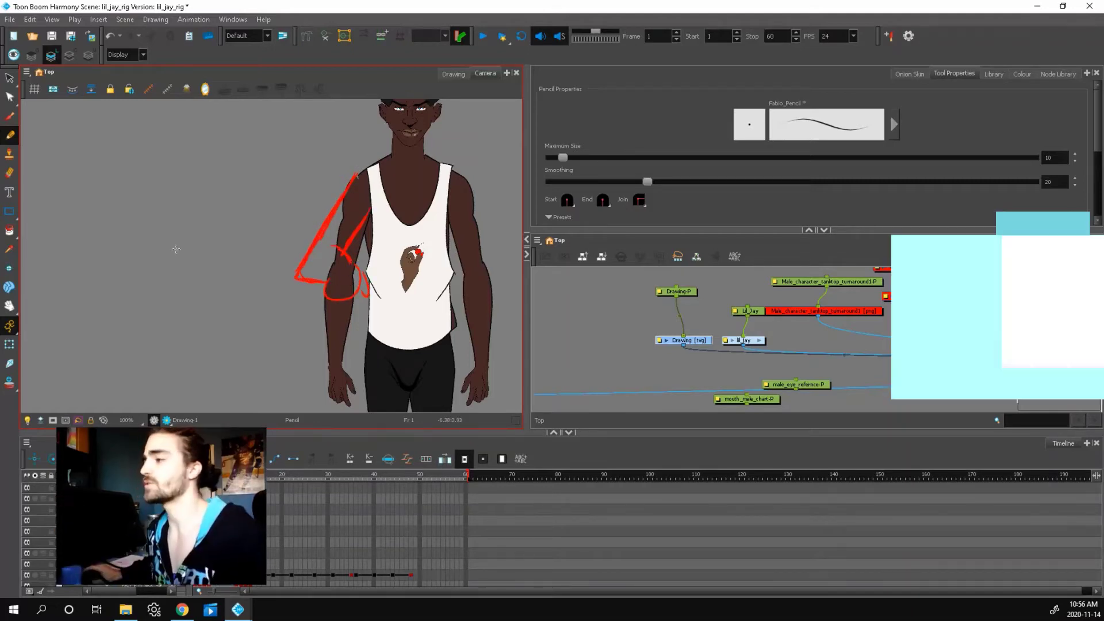
Rotate the upper arm outward and place the forearm and hand across the torso with the Transform tool, following the sketch.
key(shift+t)
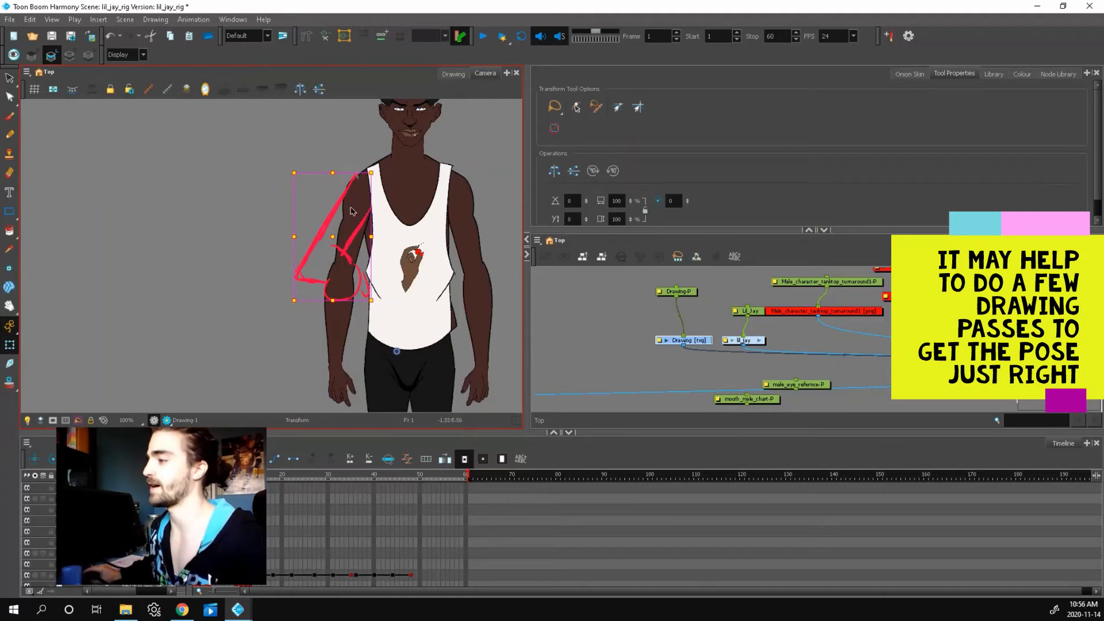
click(352, 211)
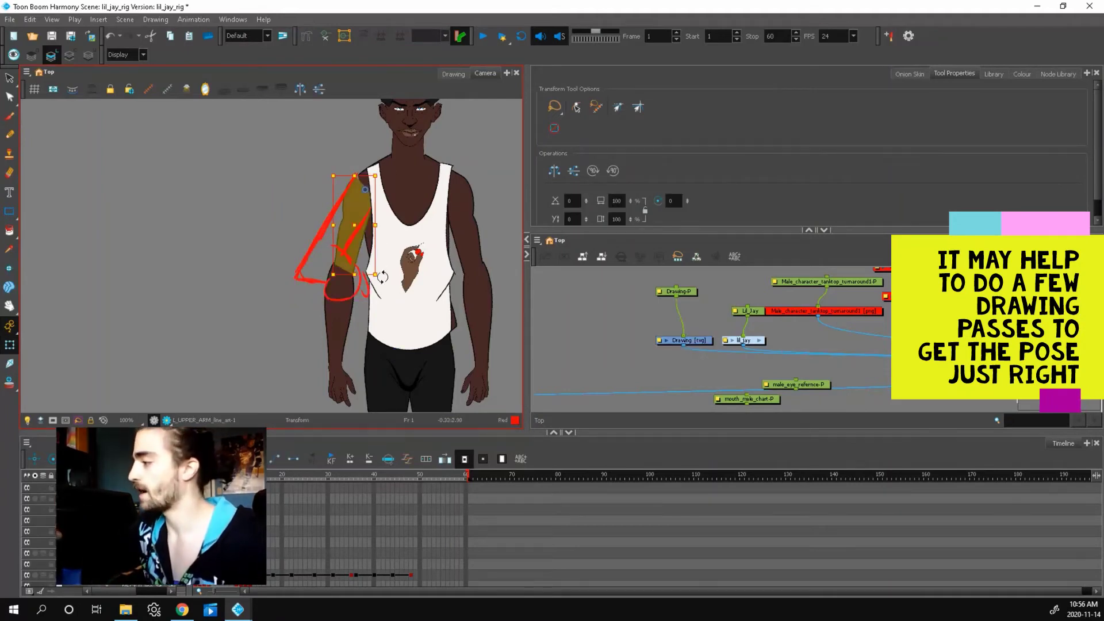
mouse_move(383, 277)
mouse_down()
mouse_move(348, 277)
mouse_move(374, 388)
mouse_up()
click(342, 285)
drag(366, 260, 325, 234)
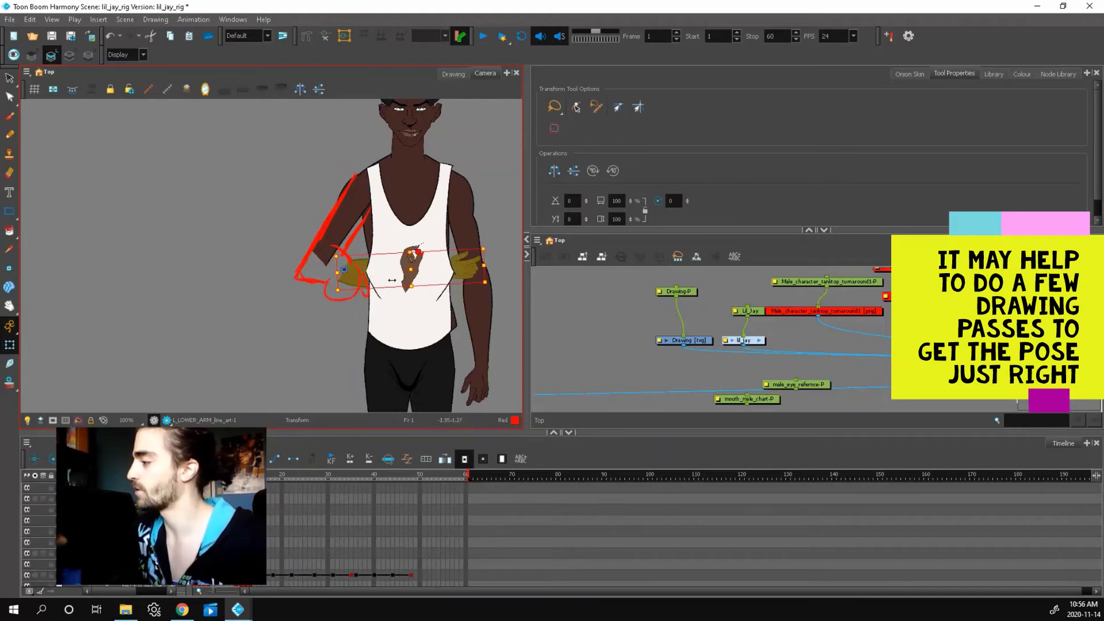
drag(404, 272, 362, 264)
key(alt+Down)
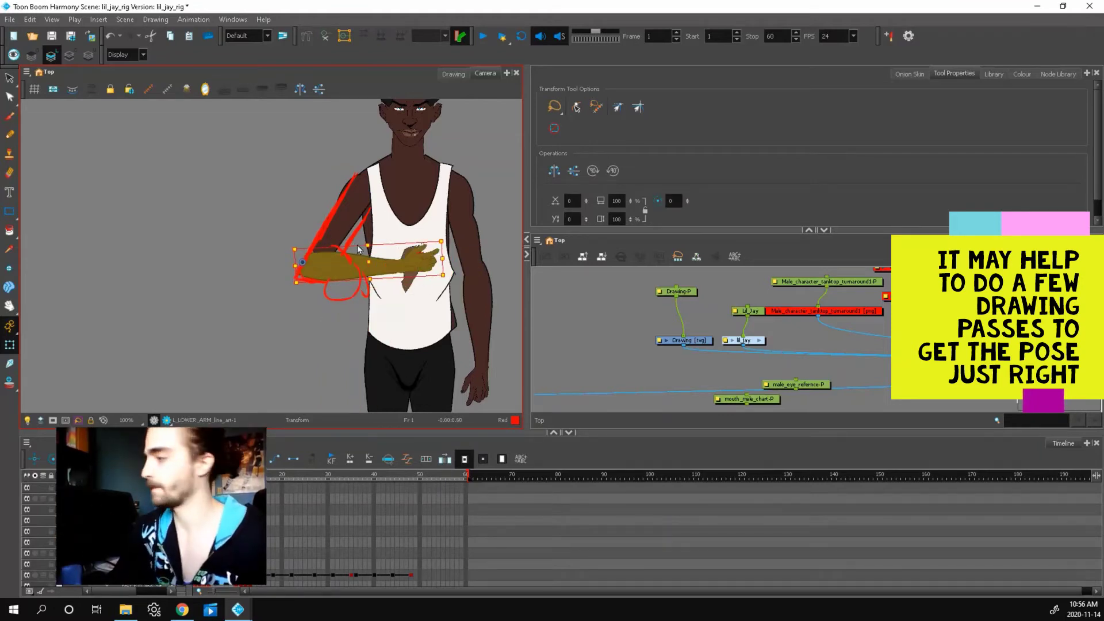
drag(449, 279, 442, 295)
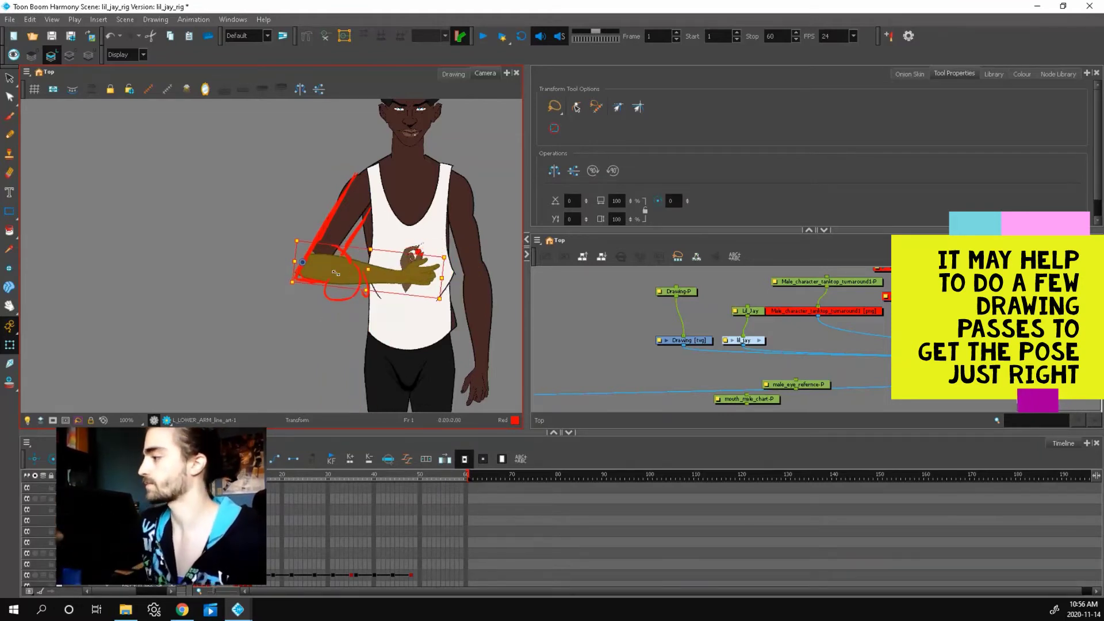
Pull the lower arm's inner wrist point back toward the elbow to foreshorten the forearm to the sketched curve.
click(341, 320)
scroll(305, 248, up, 2)
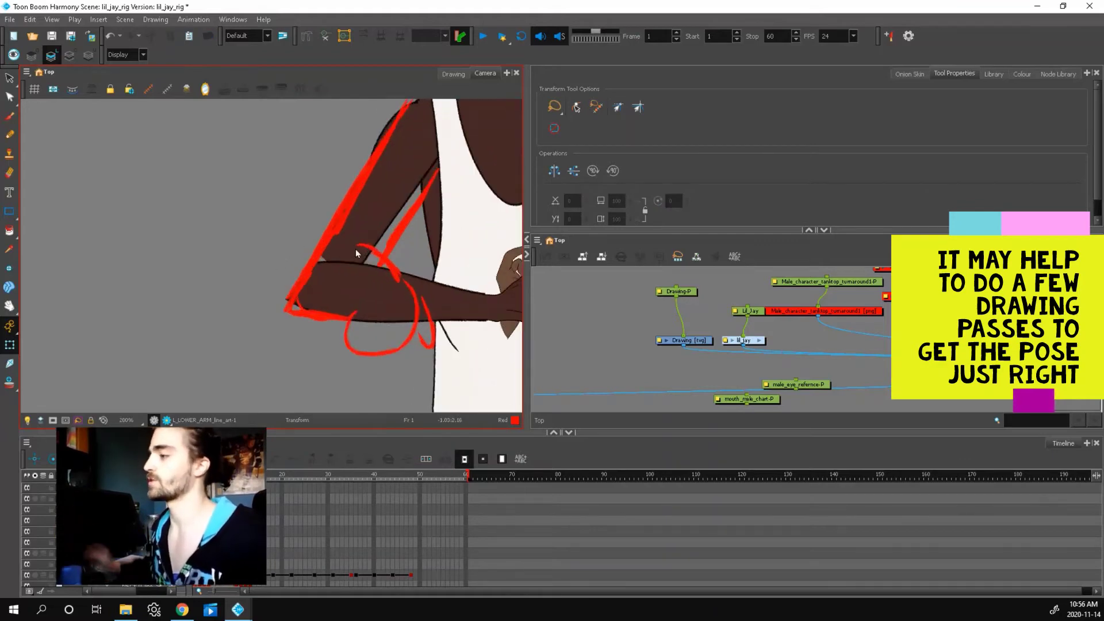
click(382, 301)
click(496, 294)
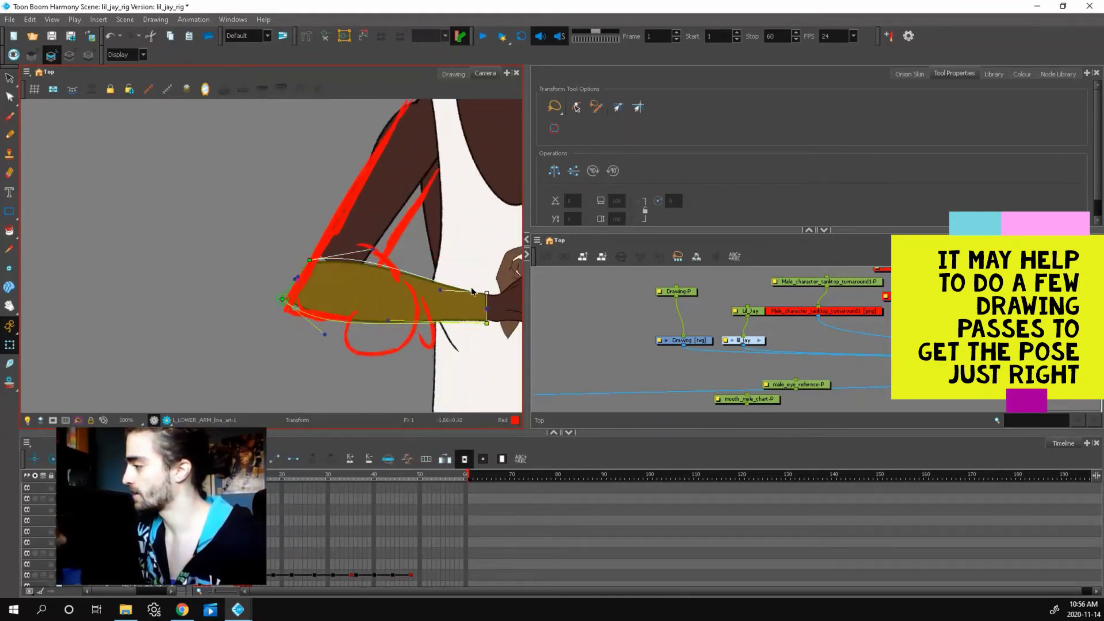
mouse_move(487, 294)
mouse_down()
mouse_move(362, 271)
mouse_move(380, 258)
mouse_up()
click(371, 250)
key(ctrl+z)
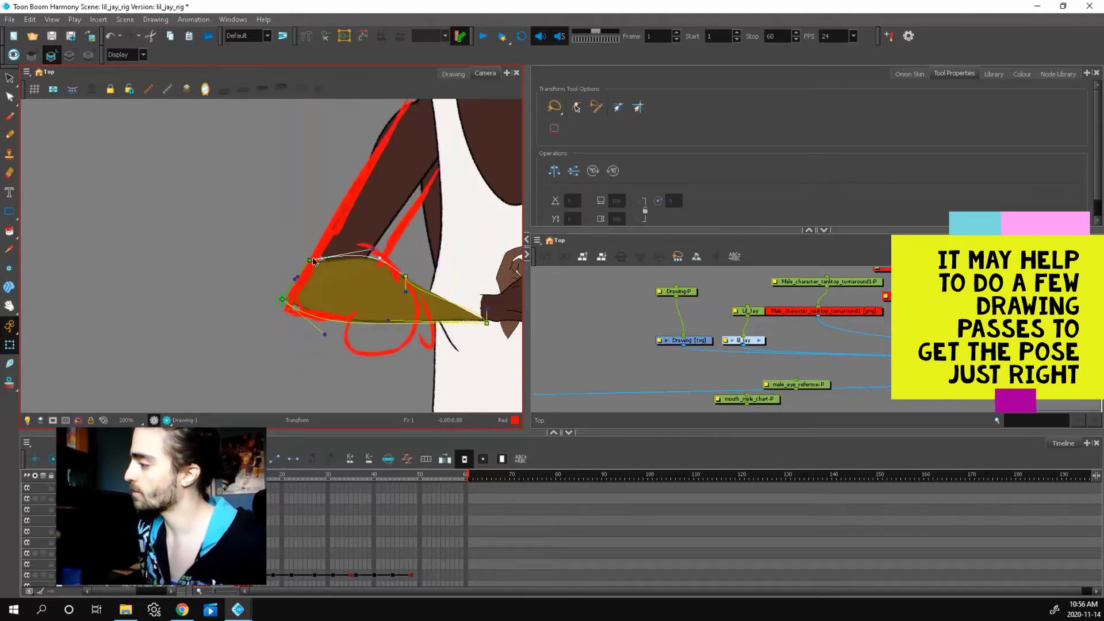
Raise the inner elbow point and bring the outer wrist point toward the elbow, rounding the forearm with its handles.
drag(309, 260, 381, 233)
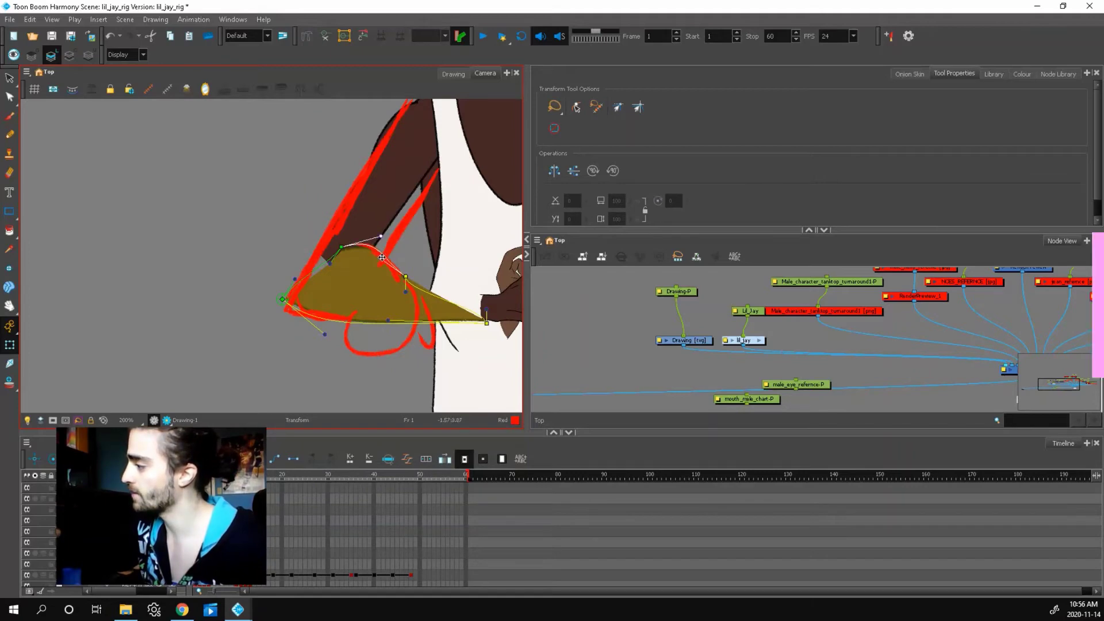
drag(486, 324, 356, 314)
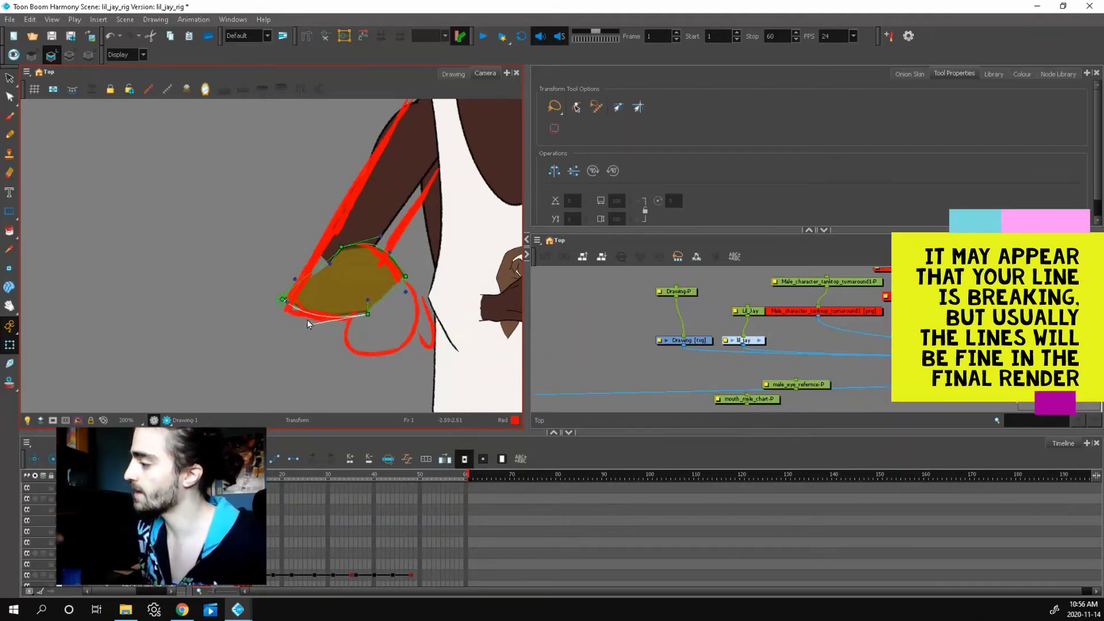
drag(291, 291, 310, 255)
Adjust the upper arm envelope's outer elbow point so the drawing joins the foreshortened forearm.
click(375, 198)
click(362, 159)
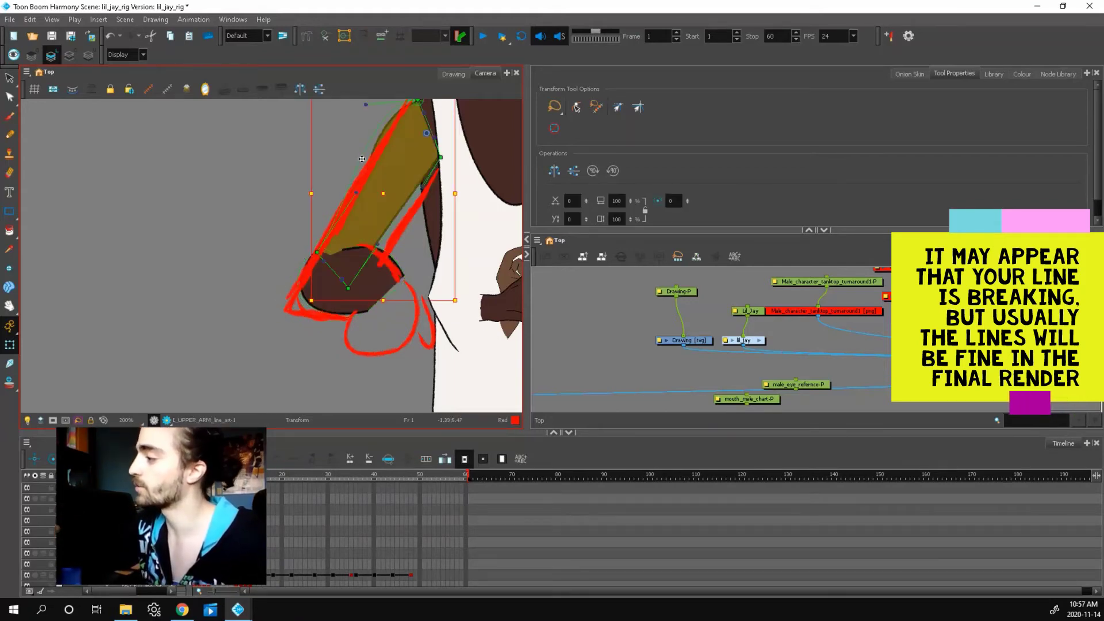
click(319, 251)
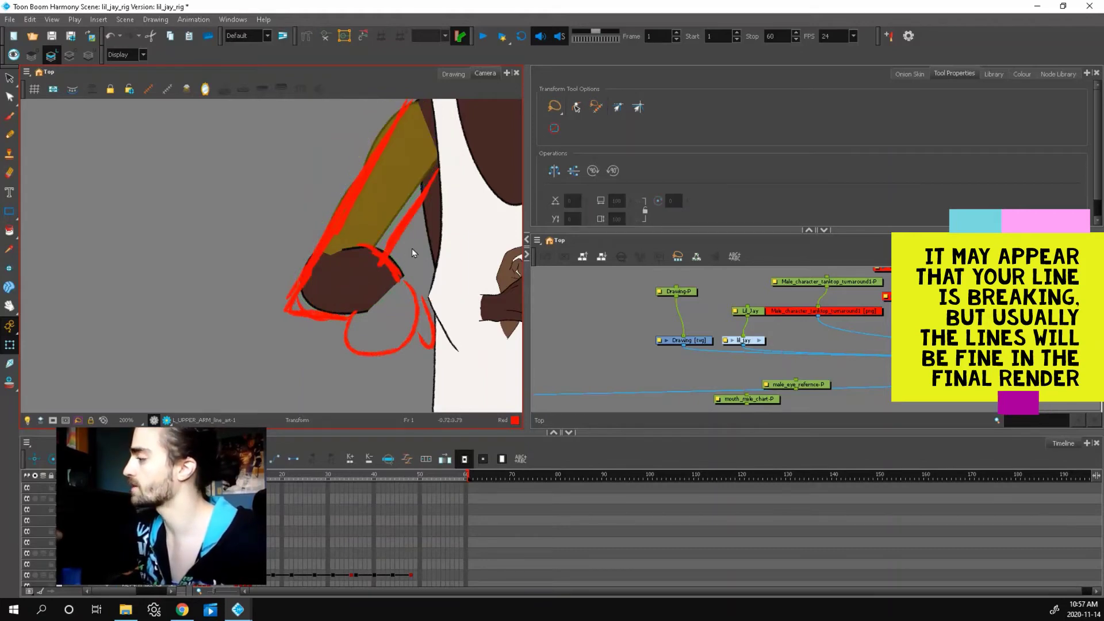
Move the hand onto the shortened wrist and rotate it so the fingers hang downward.
click(505, 305)
drag(508, 308, 388, 287)
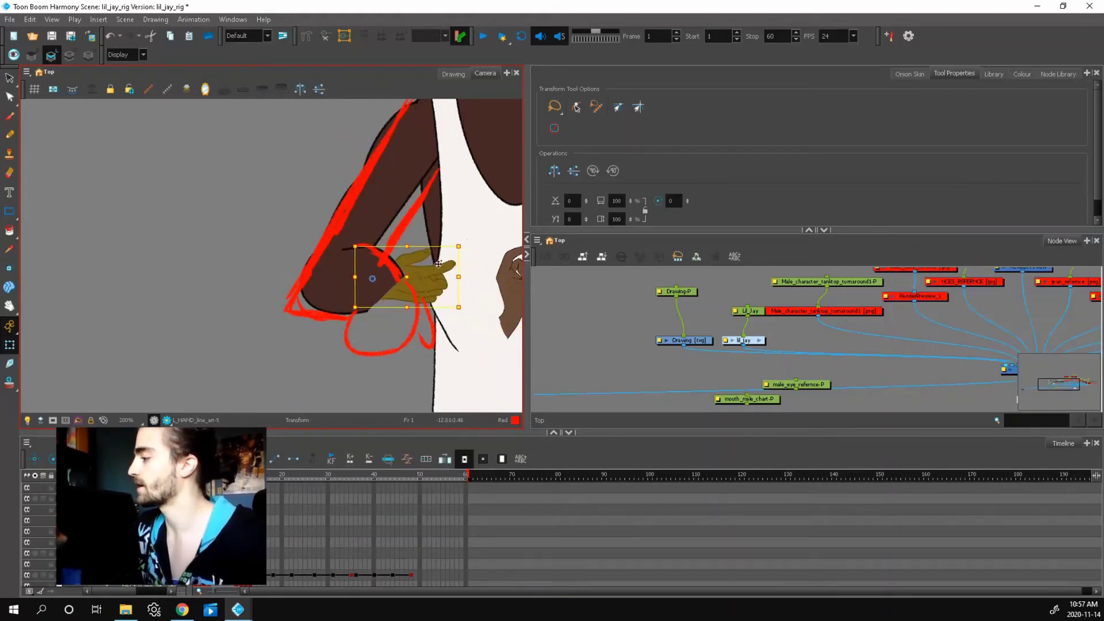
mouse_move(466, 254)
mouse_down()
mouse_move(453, 333)
mouse_move(434, 354)
mouse_move(445, 369)
mouse_up()
key(b)
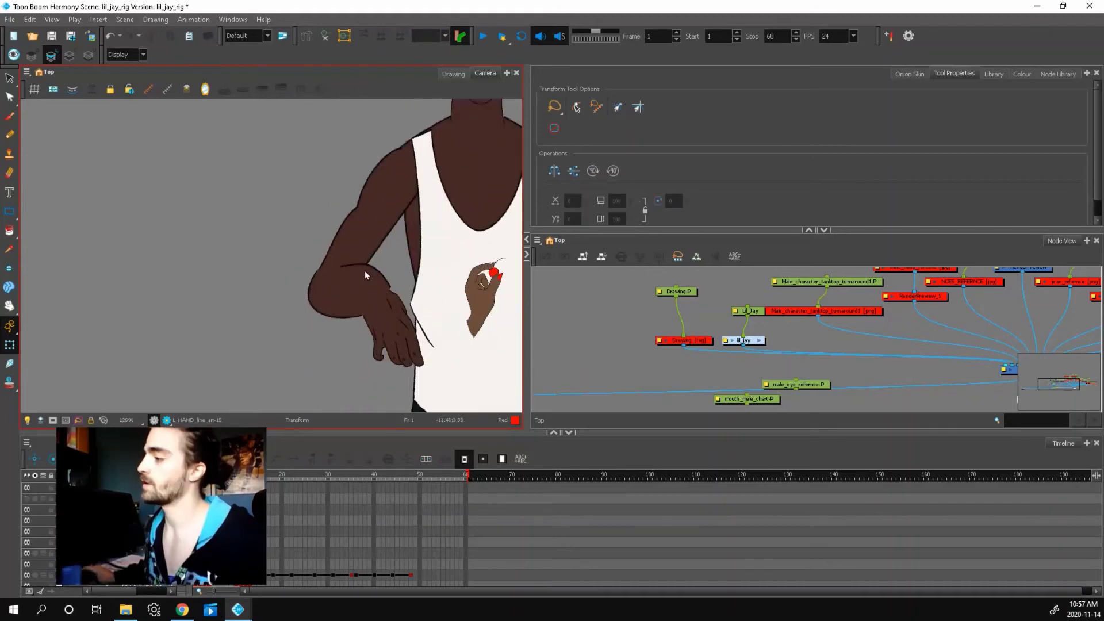
Examine the finished arm pose at full-body view and close up, checking the line joins around the elbow.
scroll(366, 273, up, 1)
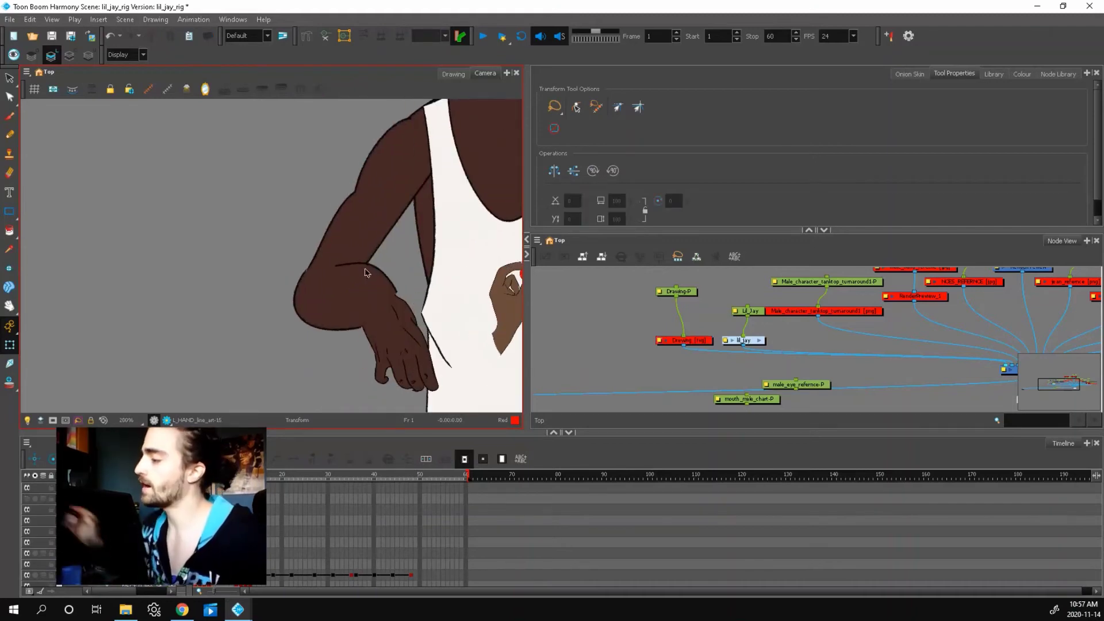
click(369, 287)
scroll(357, 334, down, 4)
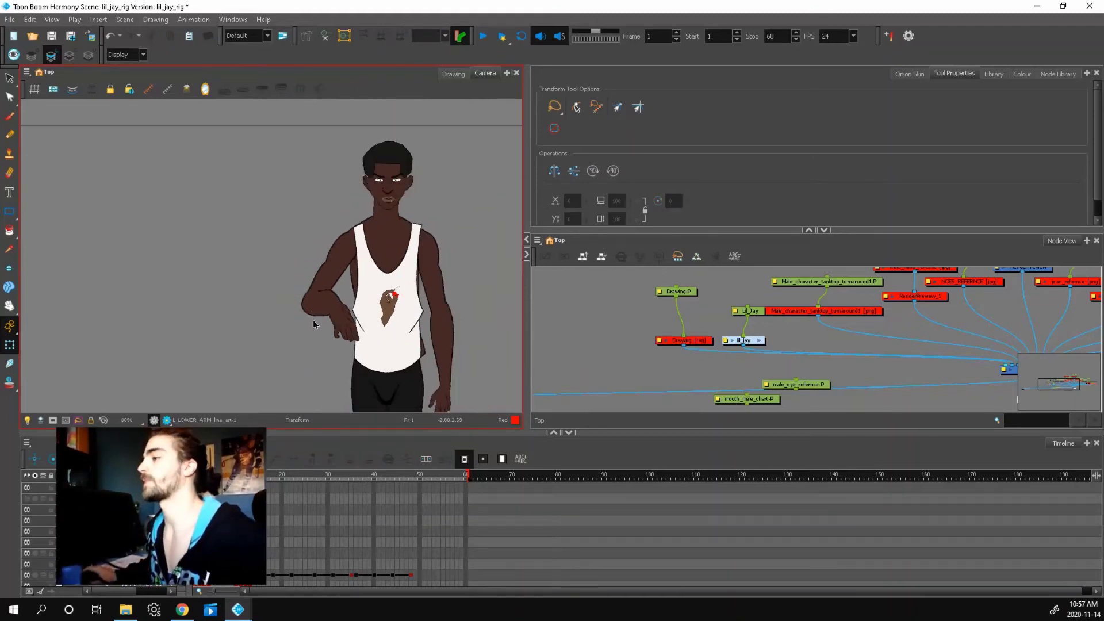
scroll(388, 278, up, 2)
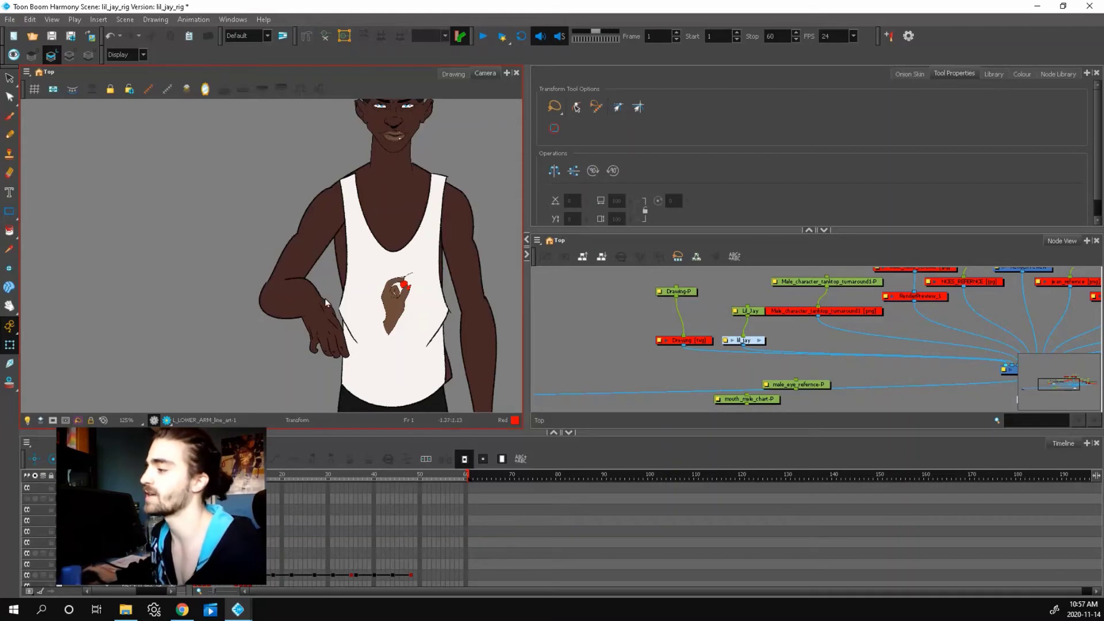
scroll(326, 299, up, 5)
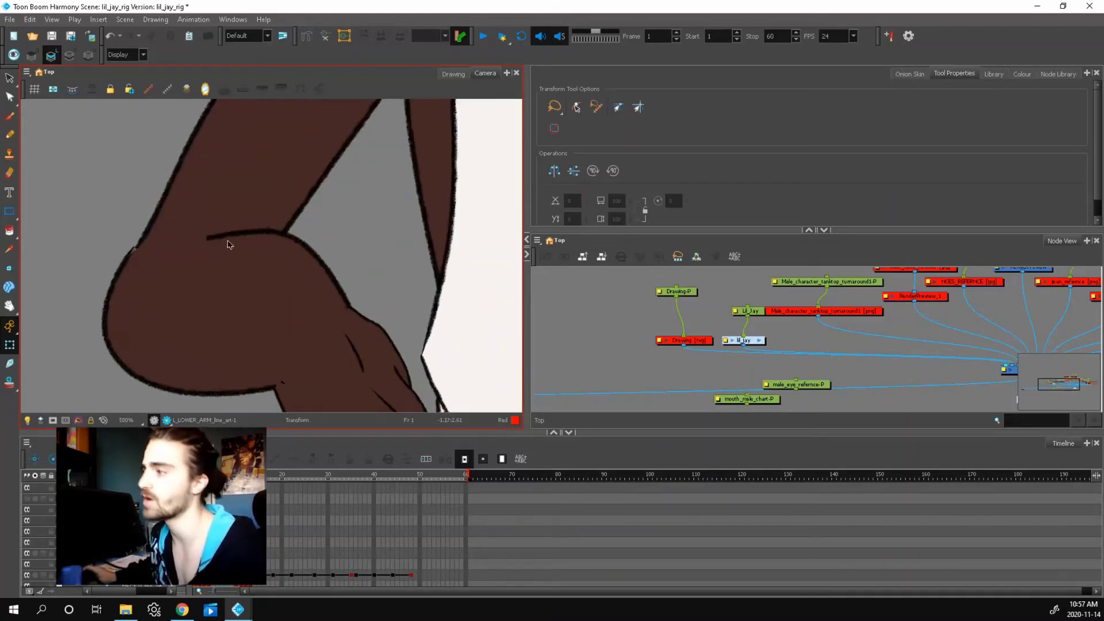
click(145, 254)
scroll(145, 254, up, 3)
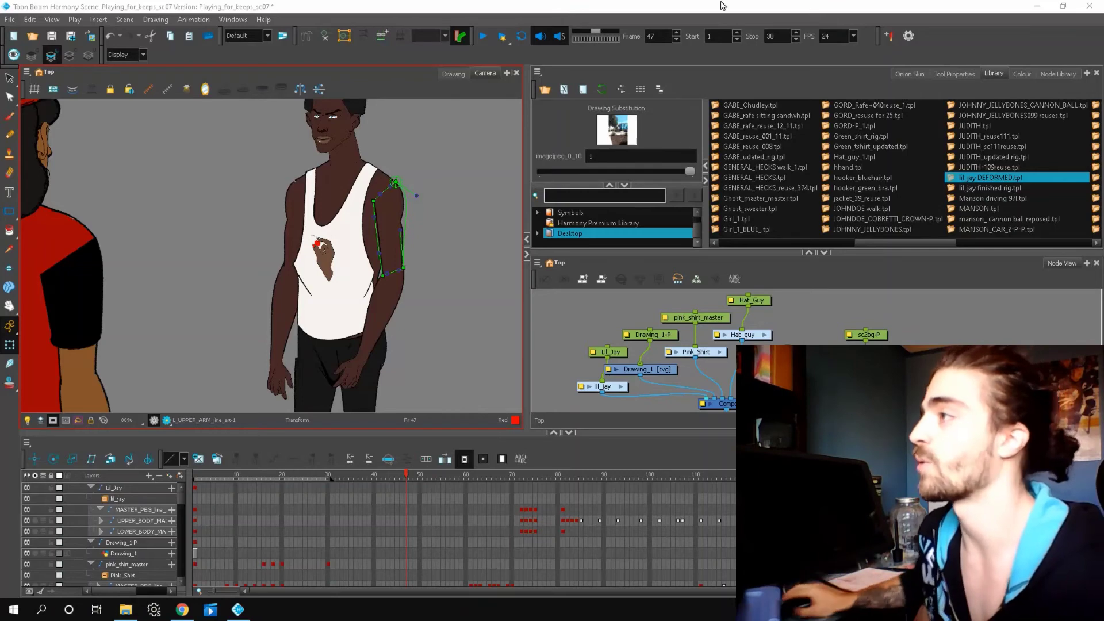
In the Playing_for_keeps_sc07 scene, compare the upper arm deformation in the Rigging tool with its Transform tool view.
scroll(301, 312, down, 2)
scroll(344, 229, up, 3)
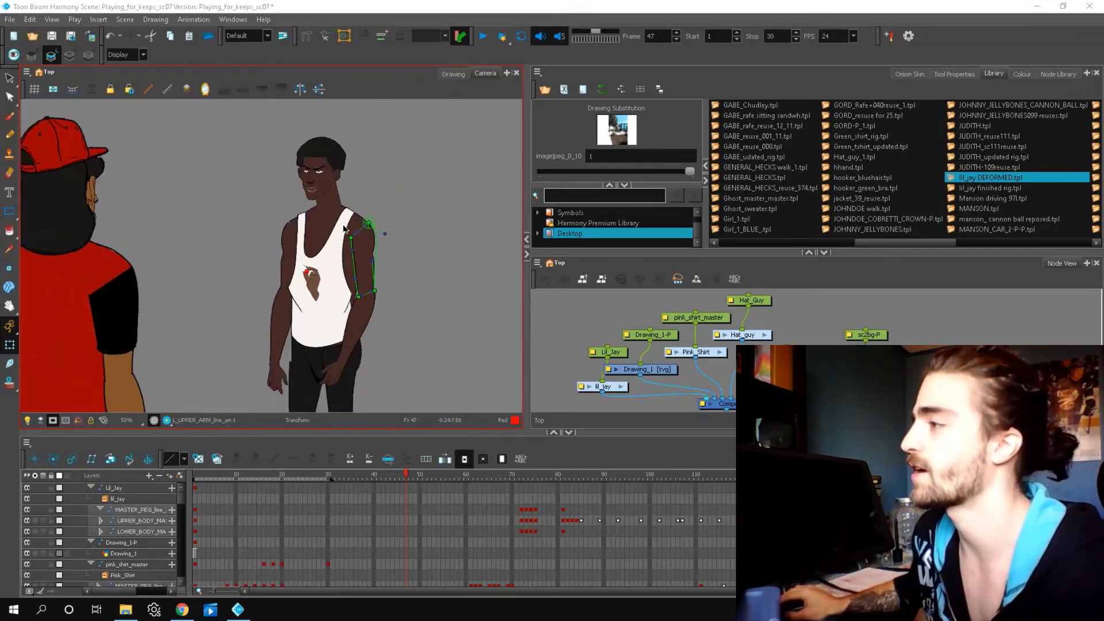
scroll(344, 285, down, 1)
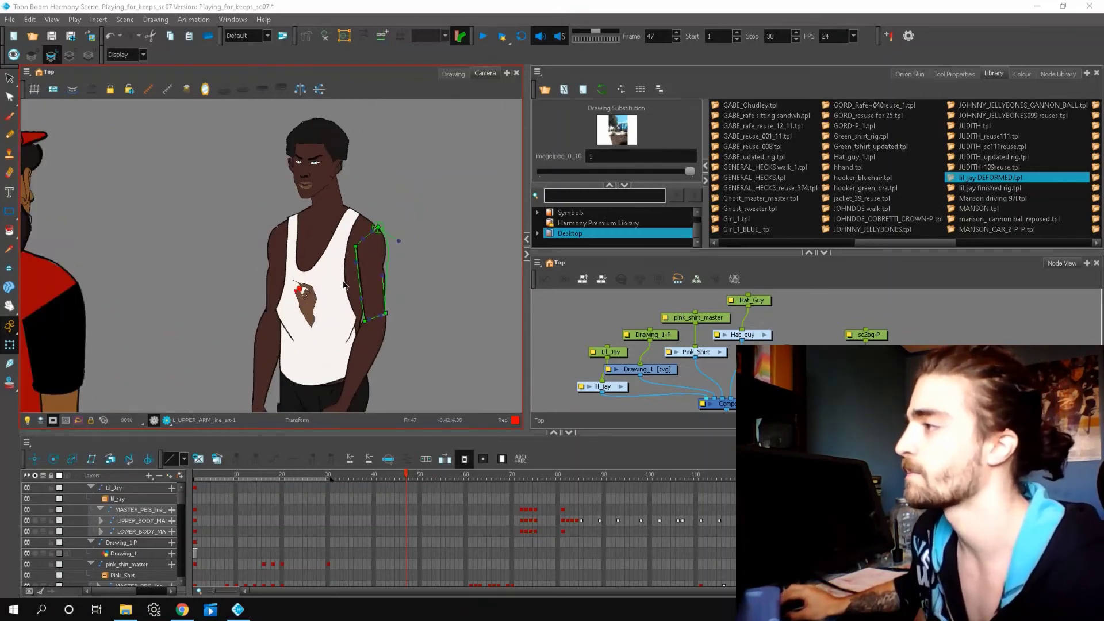
scroll(344, 285, down, 1)
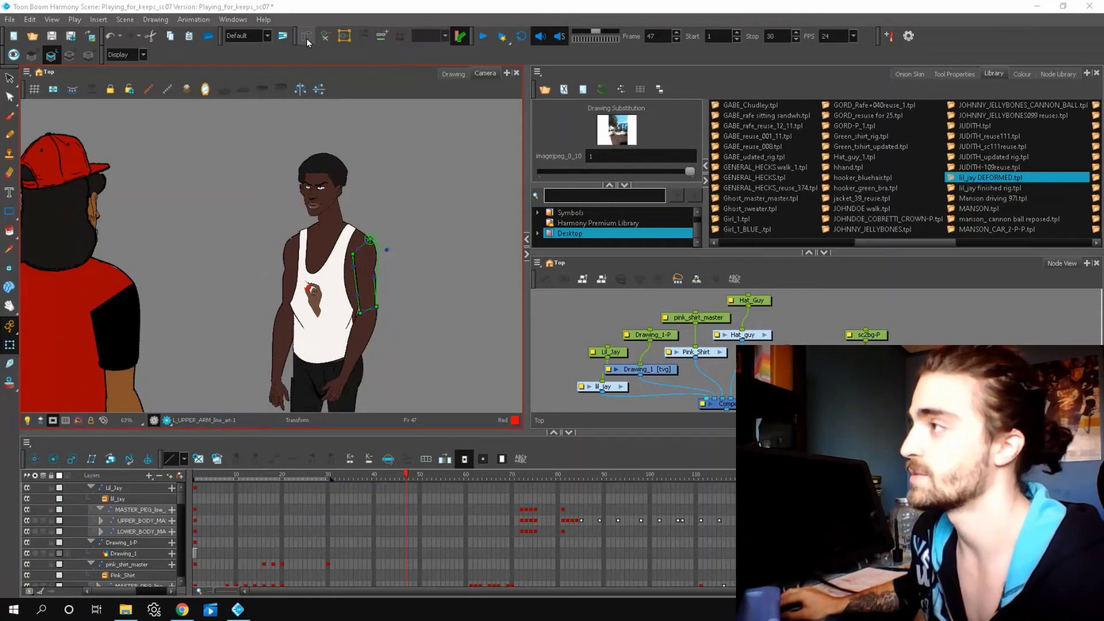
click(306, 38)
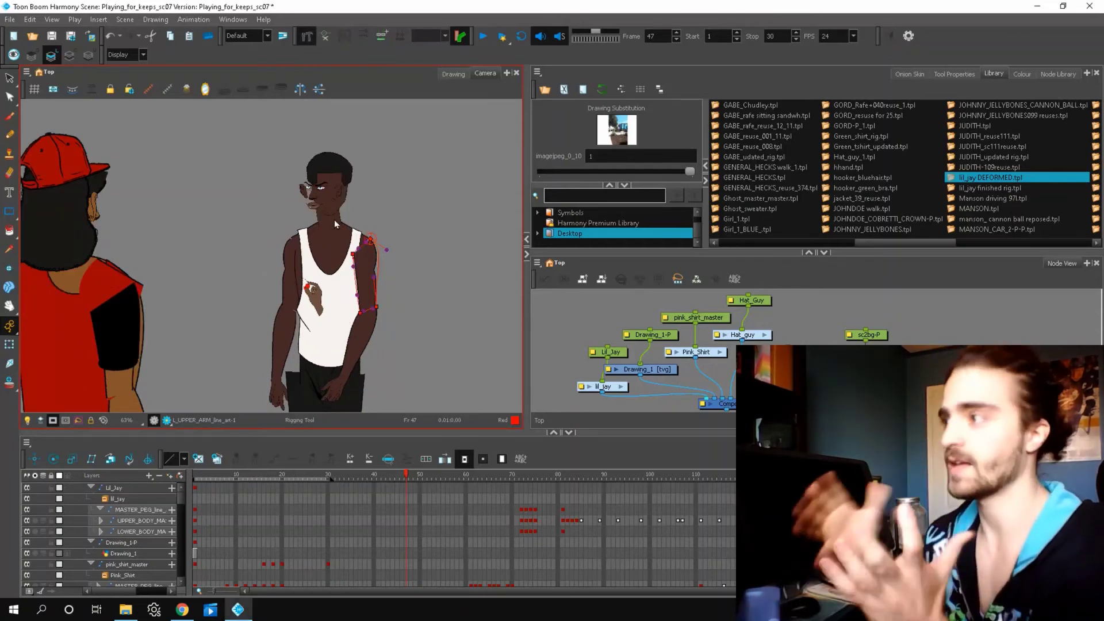
click(10, 346)
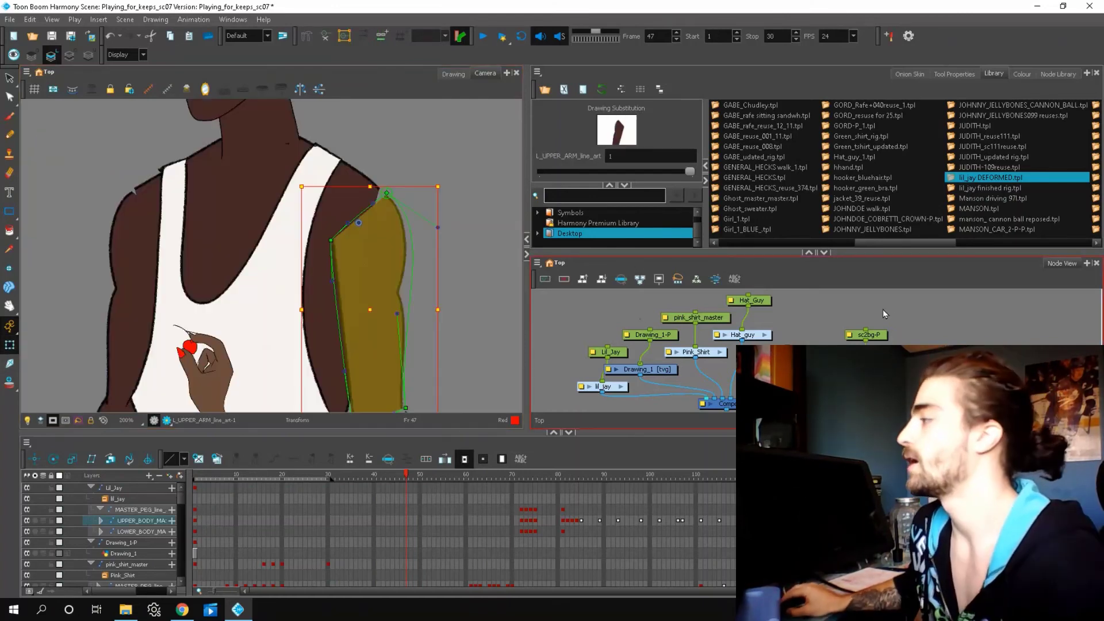
Locate the Deformation-L_UPPER_ARM_line_art group, move it clear of its neighbour, and open it to reach the Offset and Curve nodes.
key(f)
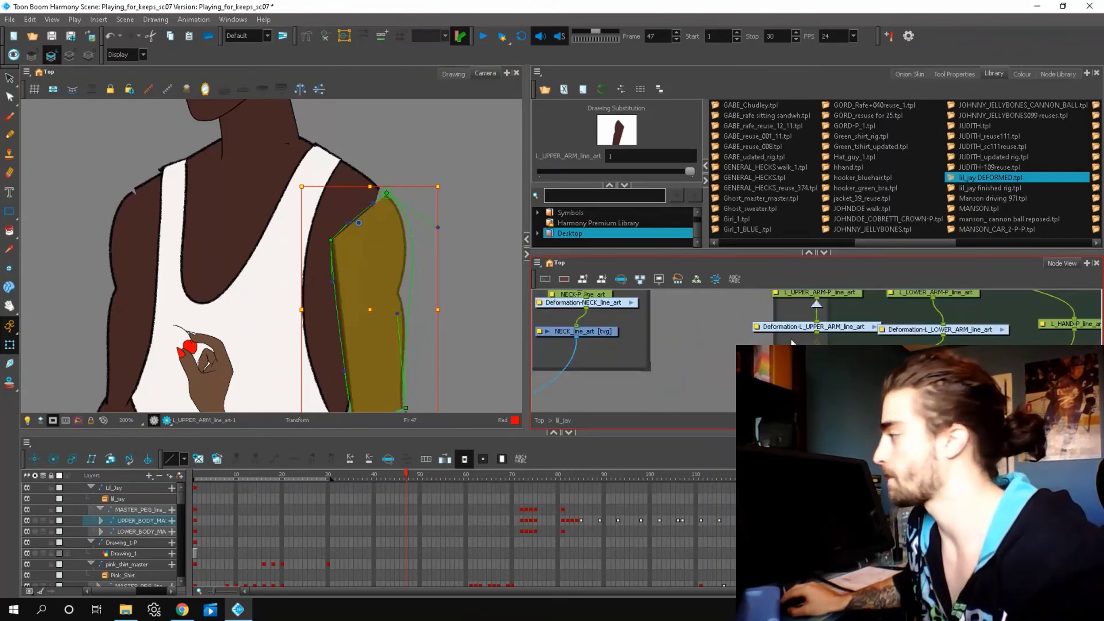
click(791, 333)
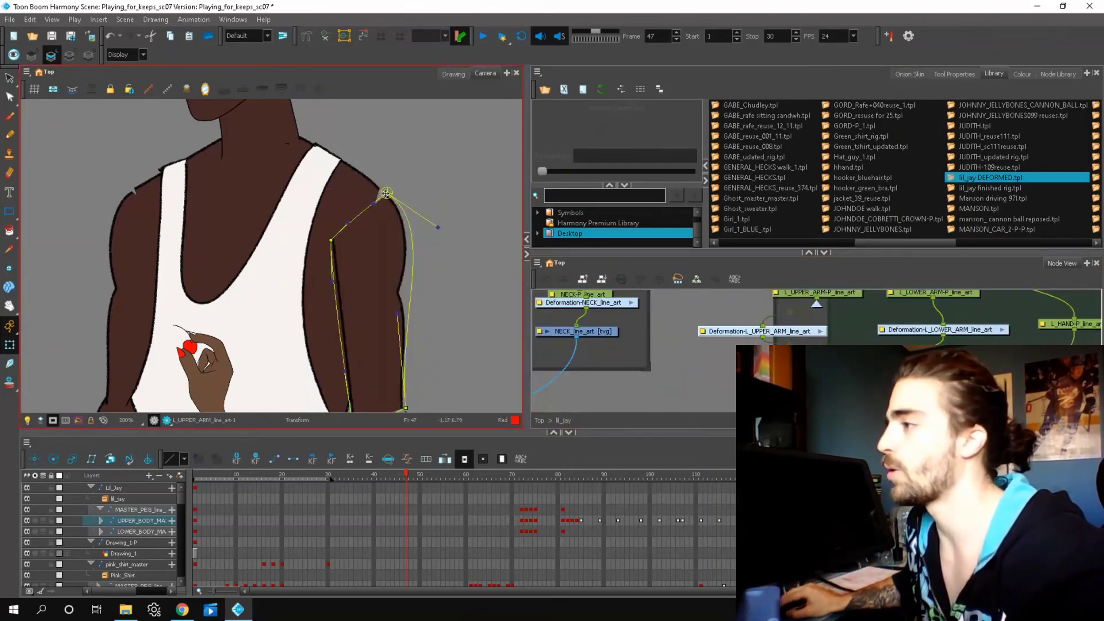
click(387, 193)
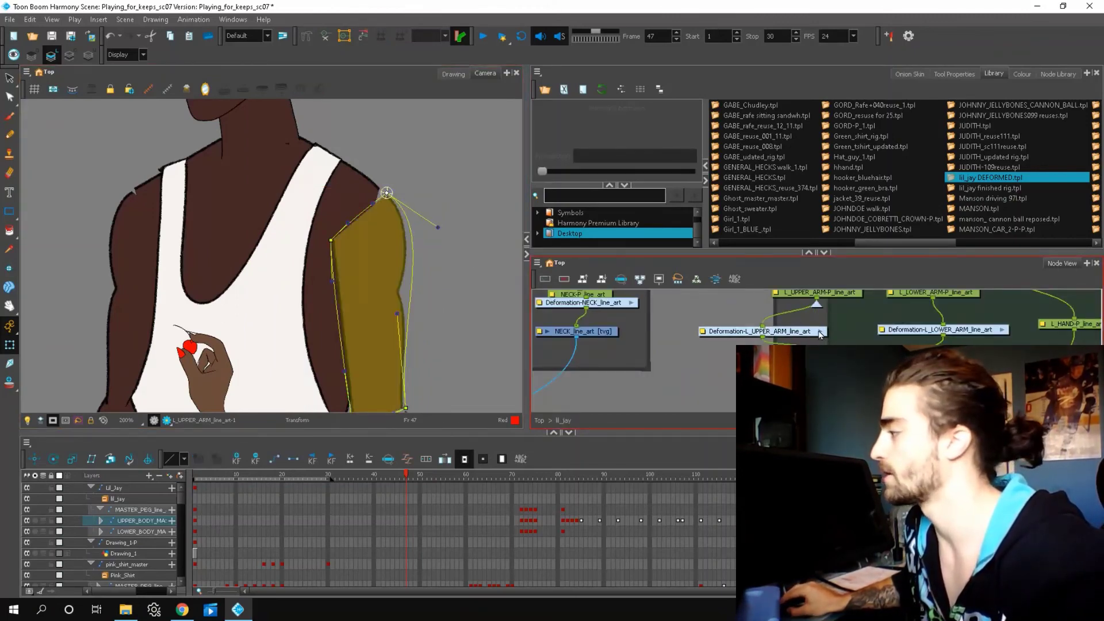
click(820, 334)
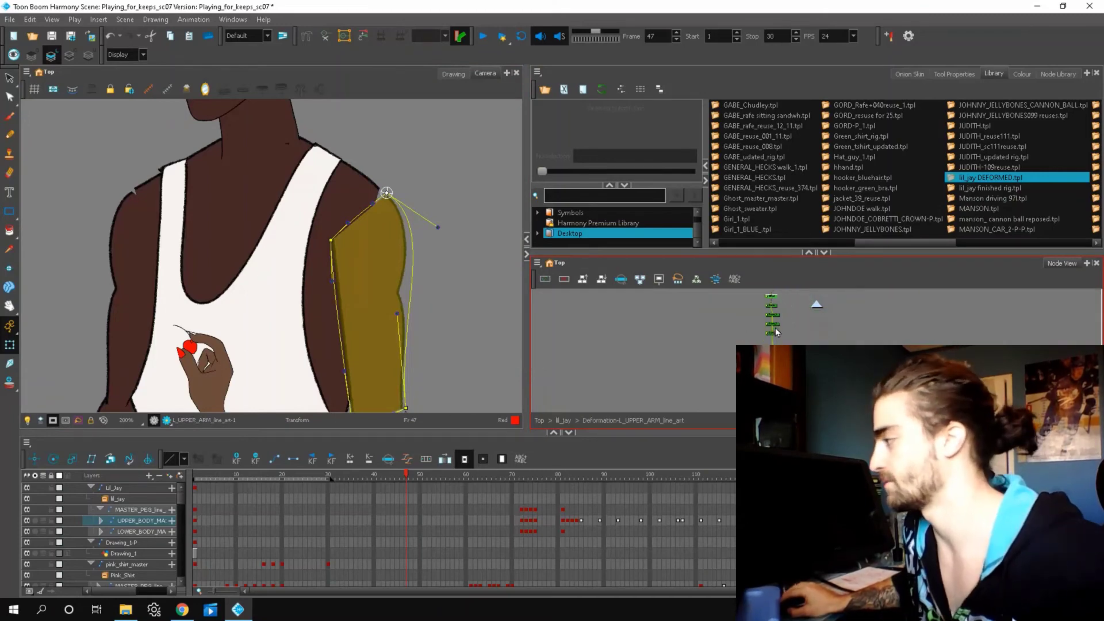
scroll(776, 332, up, 5)
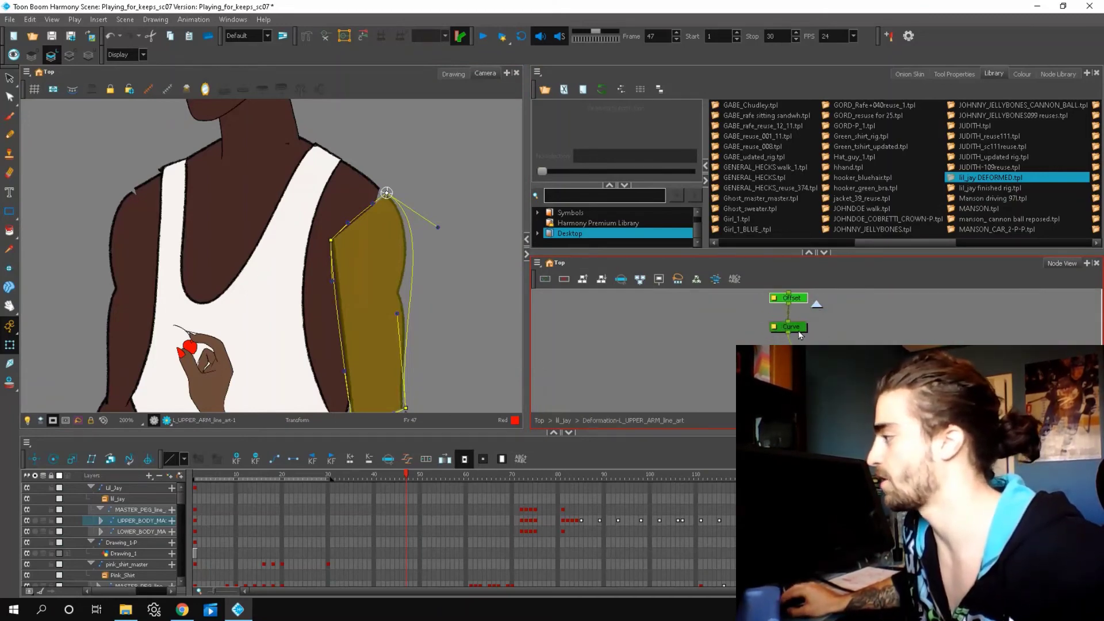
Select the Curve node, examine the upper arm's deformation controls down to the elbow, and return to the lil_jay group level.
click(799, 329)
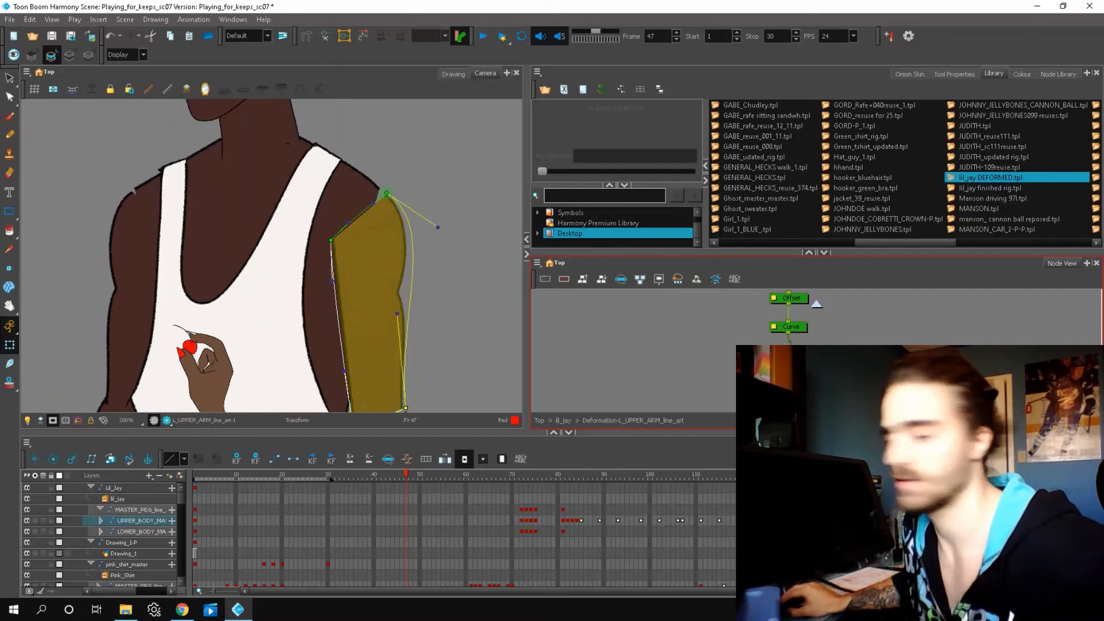
click(664, 330)
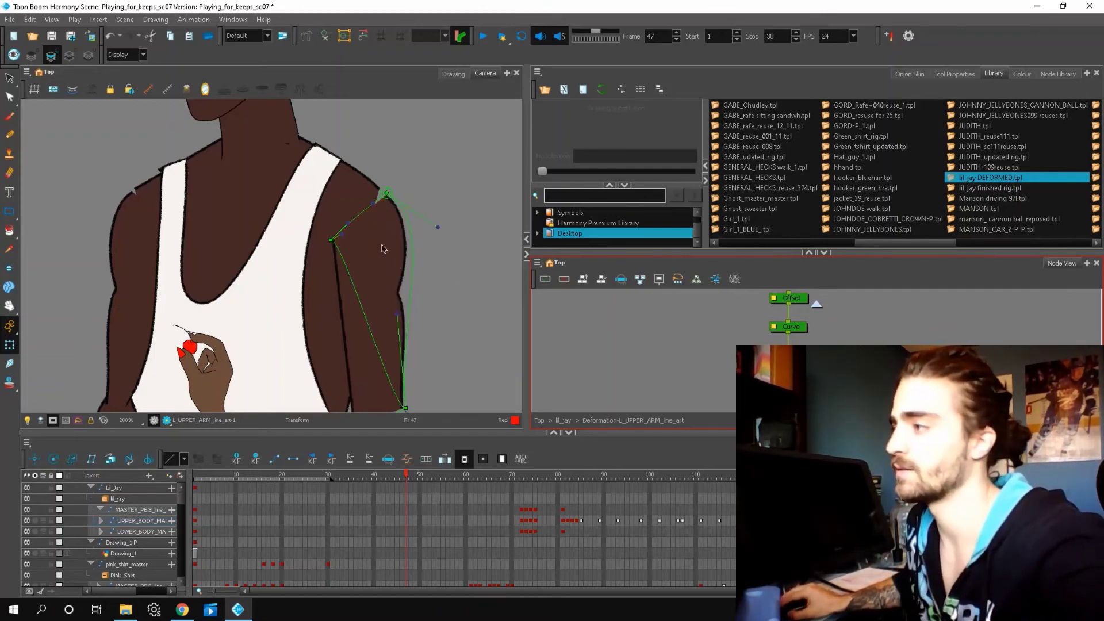
scroll(382, 246, down, 1)
drag(378, 395, 377, 362)
scroll(378, 365, up, 2)
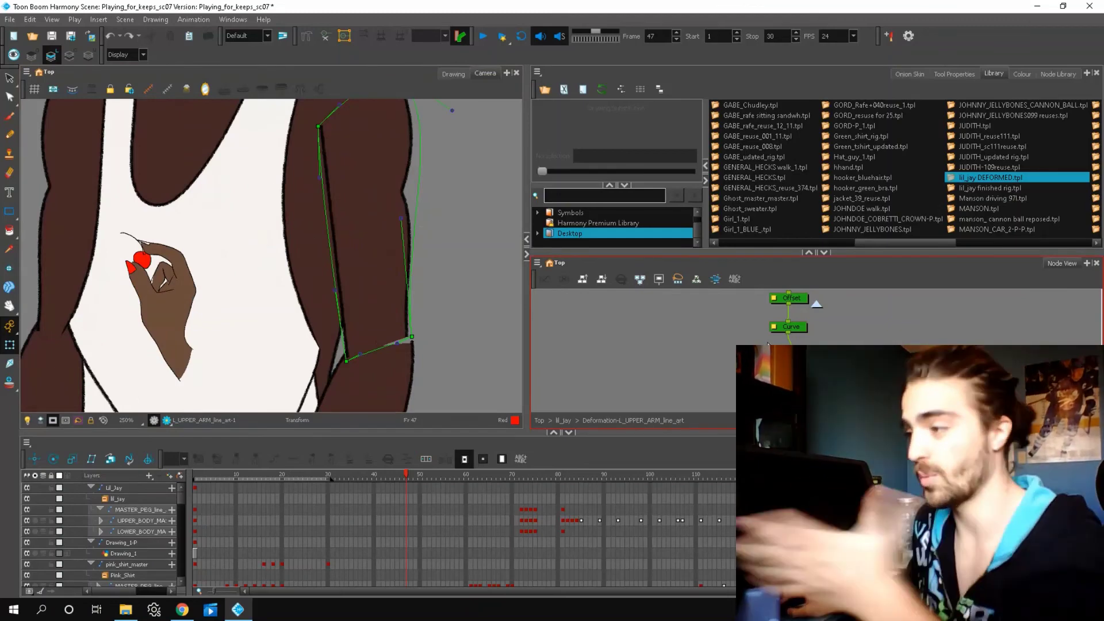
click(818, 306)
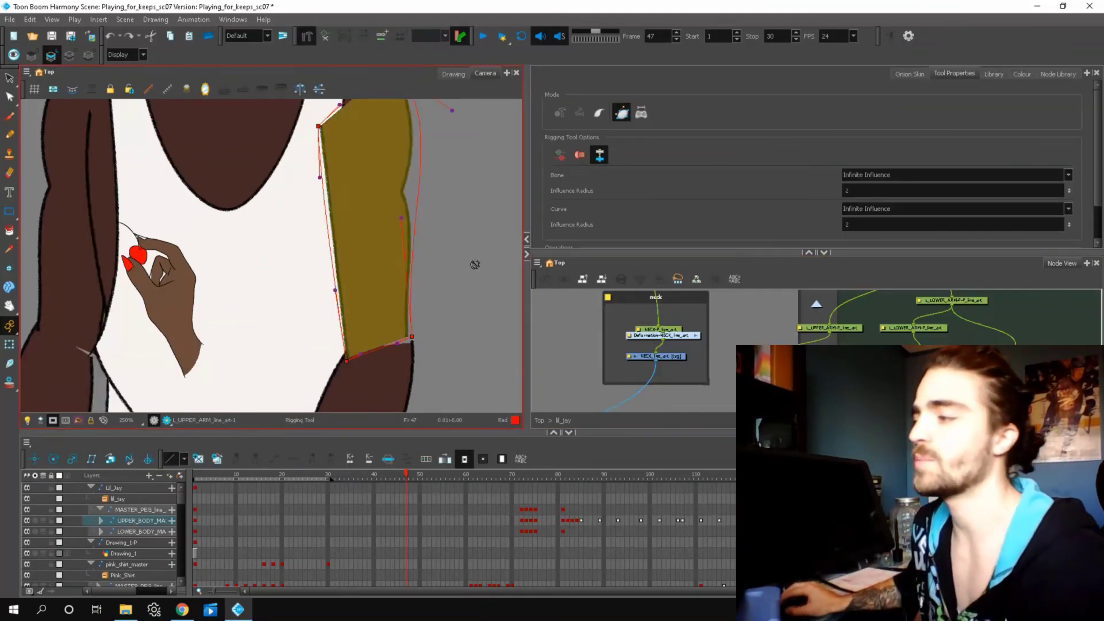
Try adding extra deformation points with the Rigging tool in the empty space beside the upper arm, and undo them.
scroll(437, 261, down, 3)
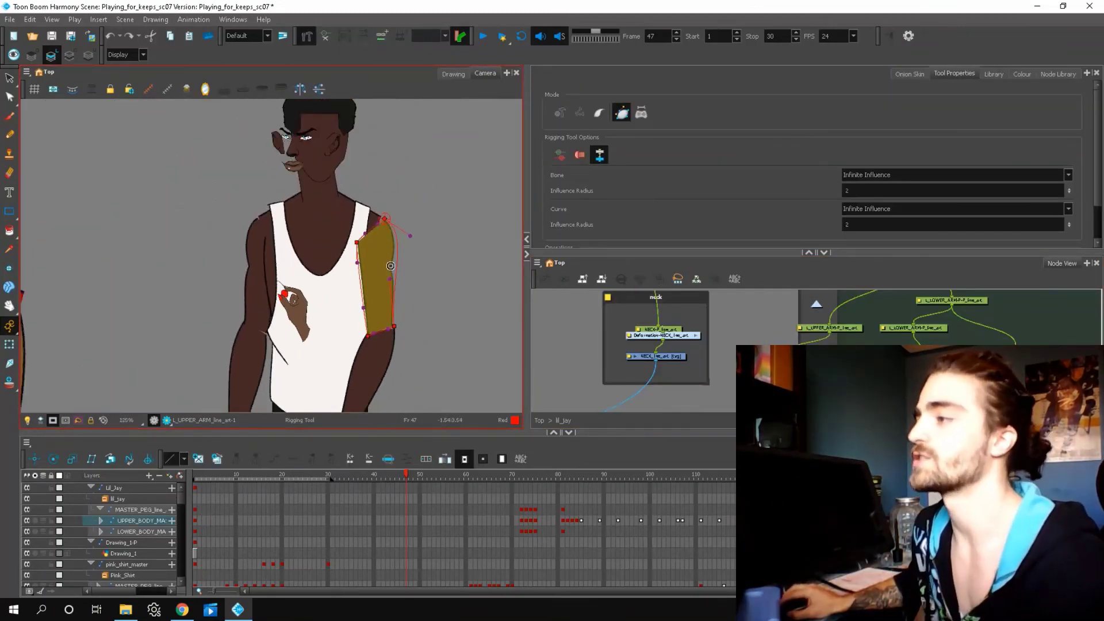
scroll(392, 259, up, 1)
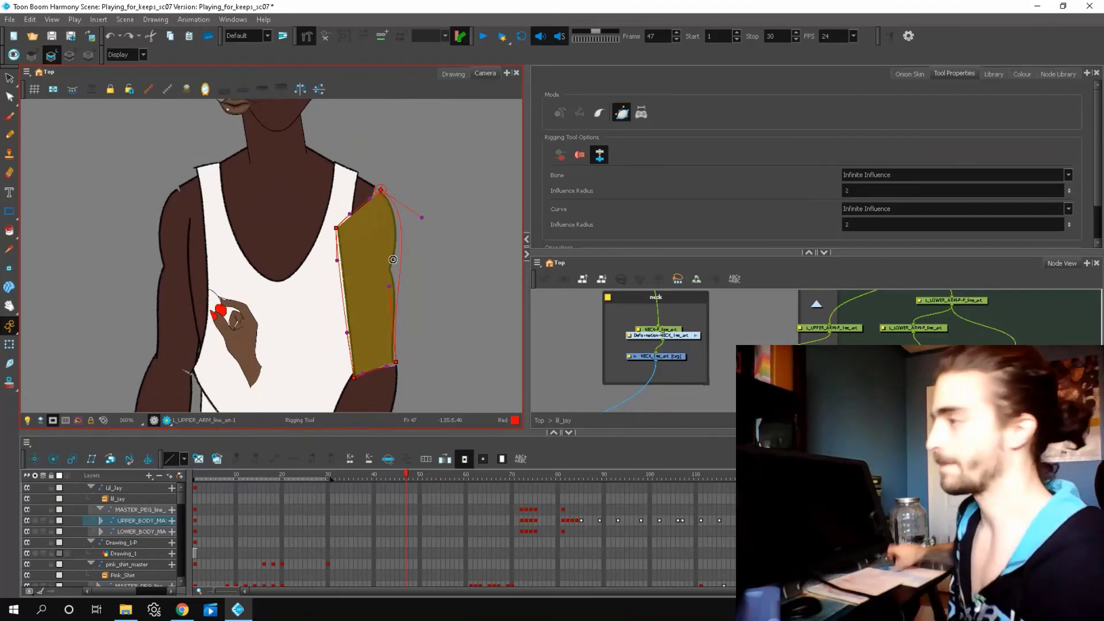
click(429, 319)
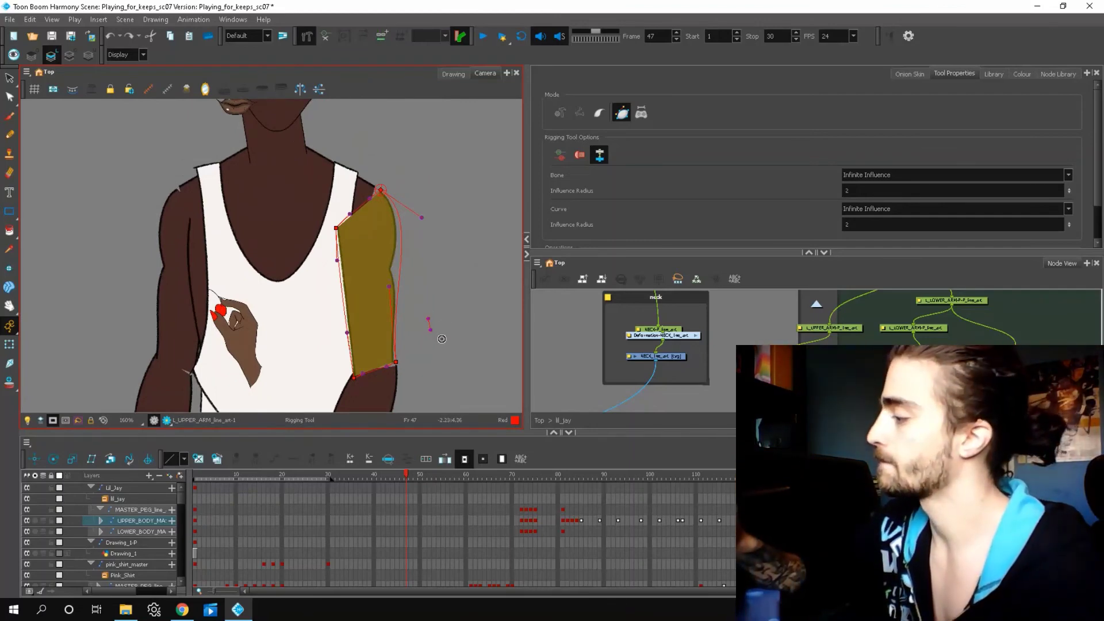
drag(414, 295, 439, 347)
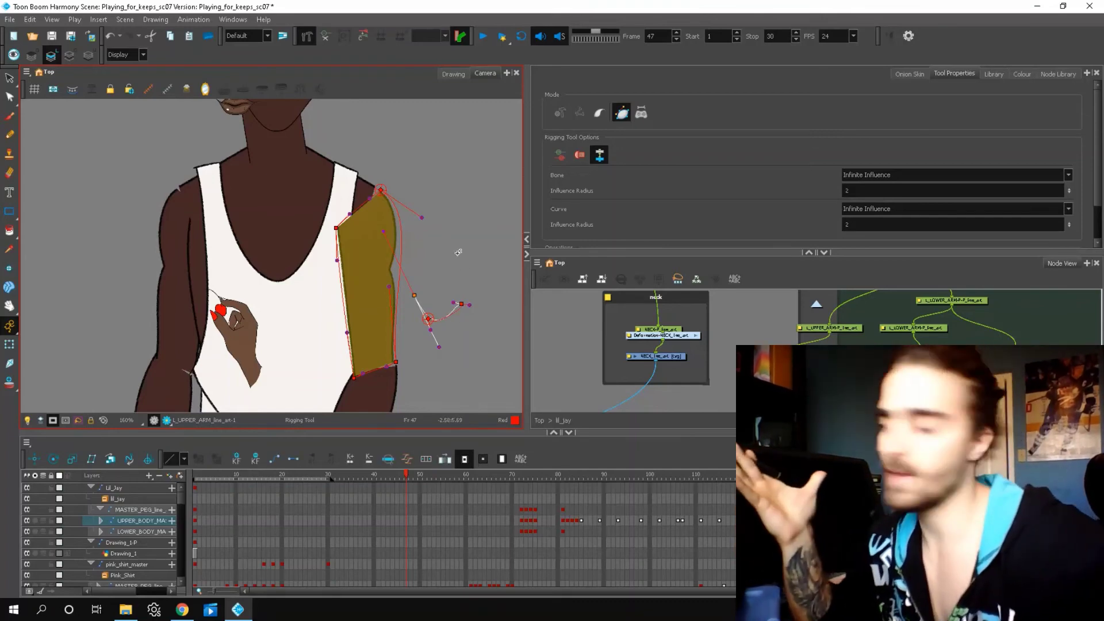
key(ctrl+z)
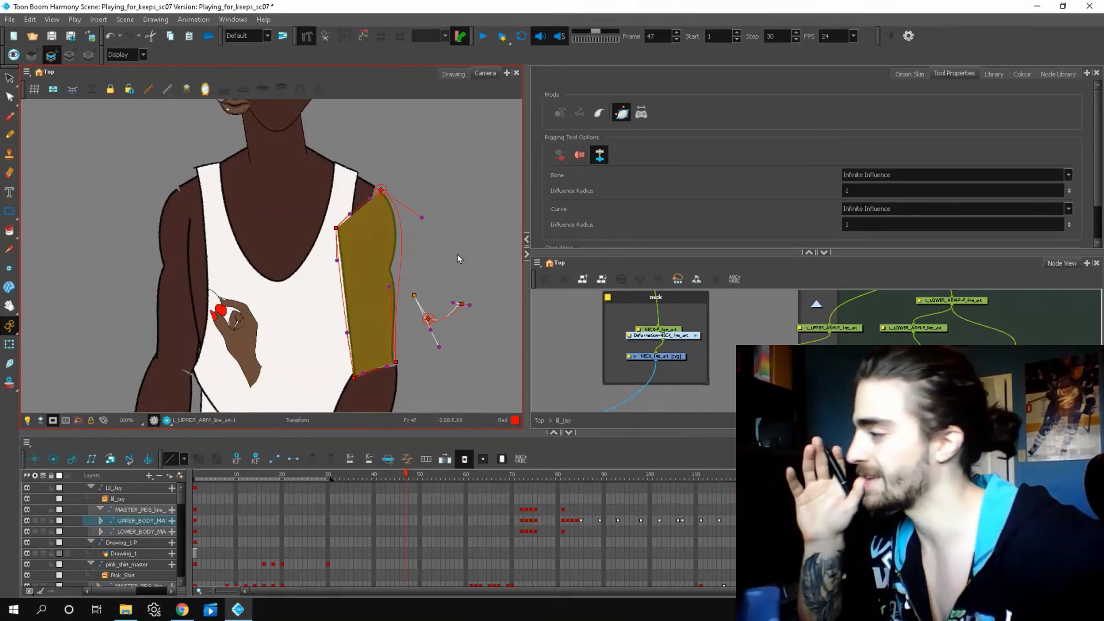
key(ctrl+z)
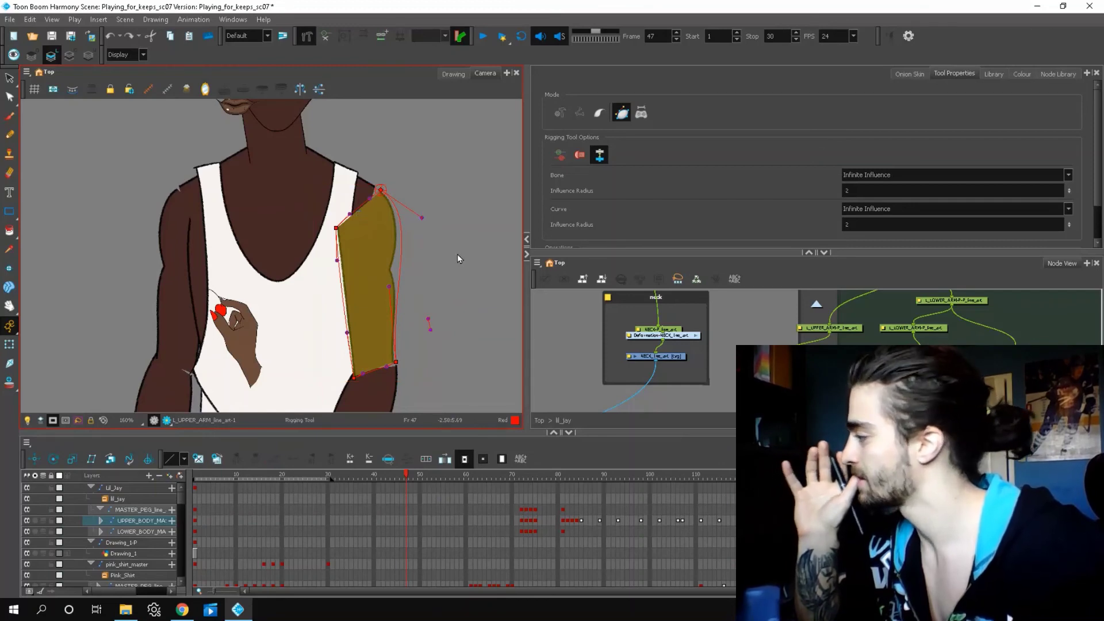
Bring the Offset and Curve nodes inside the Deformation-L_UPPER_ARM_line_art group back into the node view.
key(o)
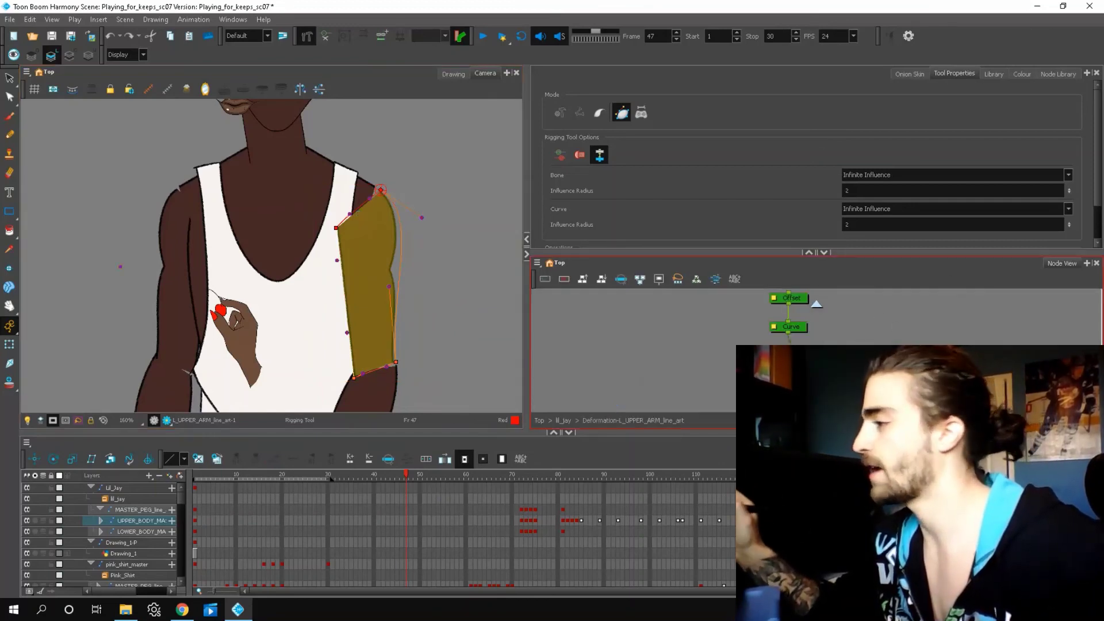